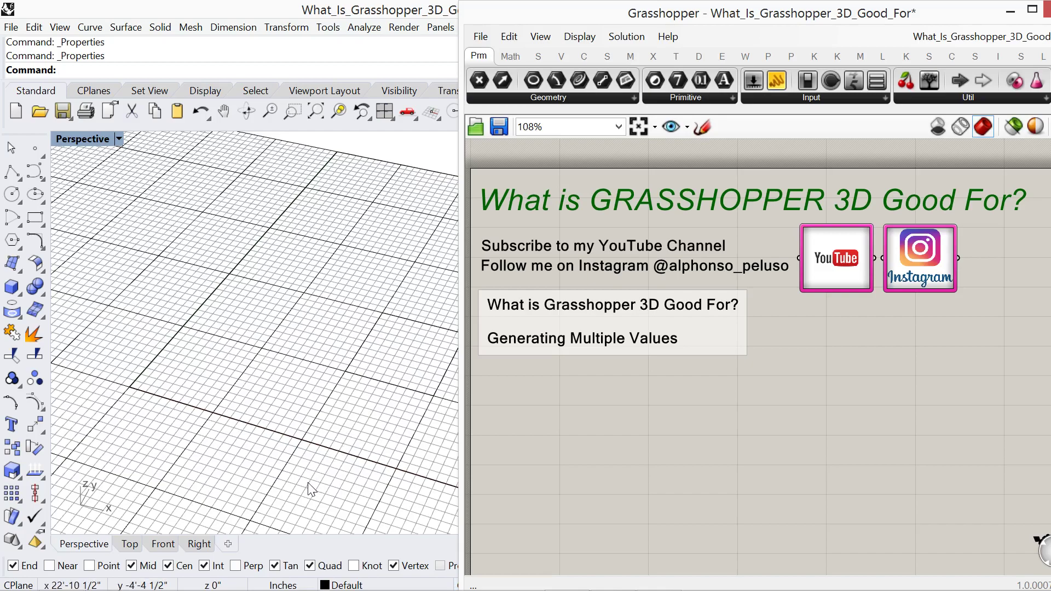
Show the aerial photo of the Holocaust memorial's concrete-block field in Chrome
left_click(62, 575)
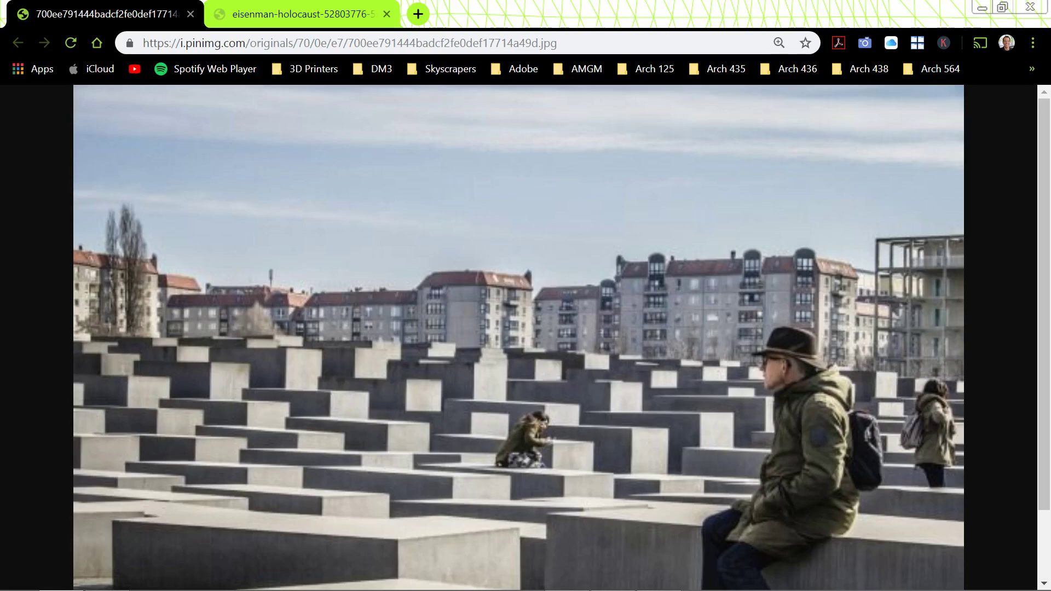
left_click(259, 20)
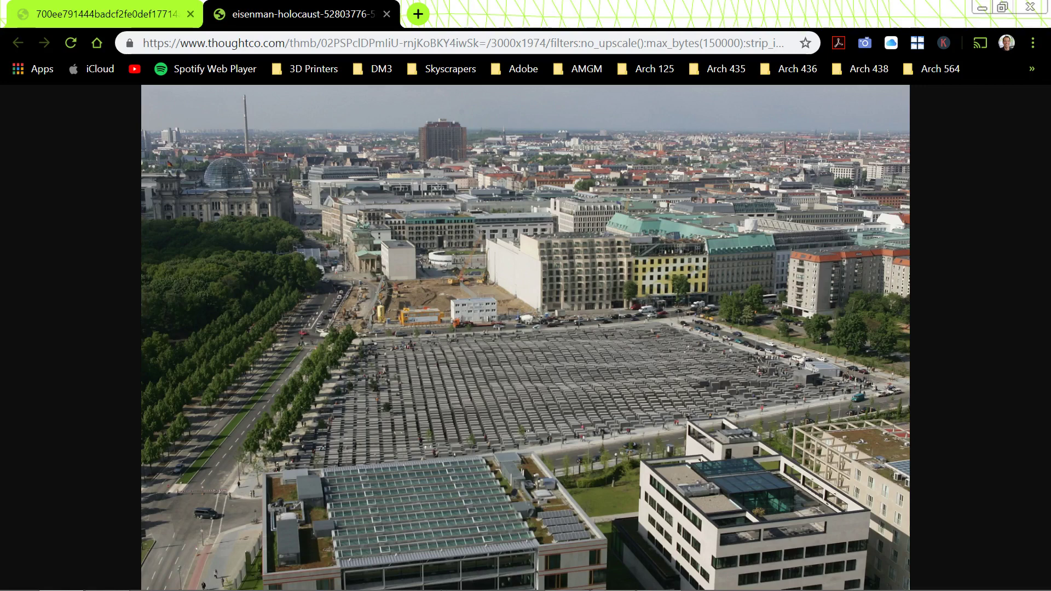
Back in Grasshopper, place a Rectangle component on the canvas
mouse_move(337, 589)
left_click(564, 582)
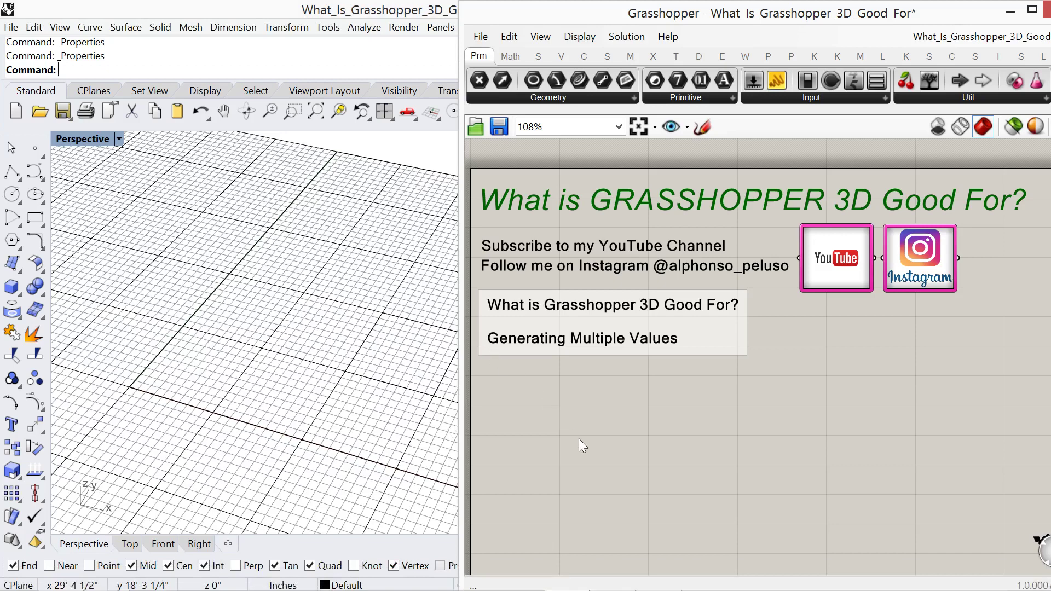
double_click(614, 440)
type("rec")
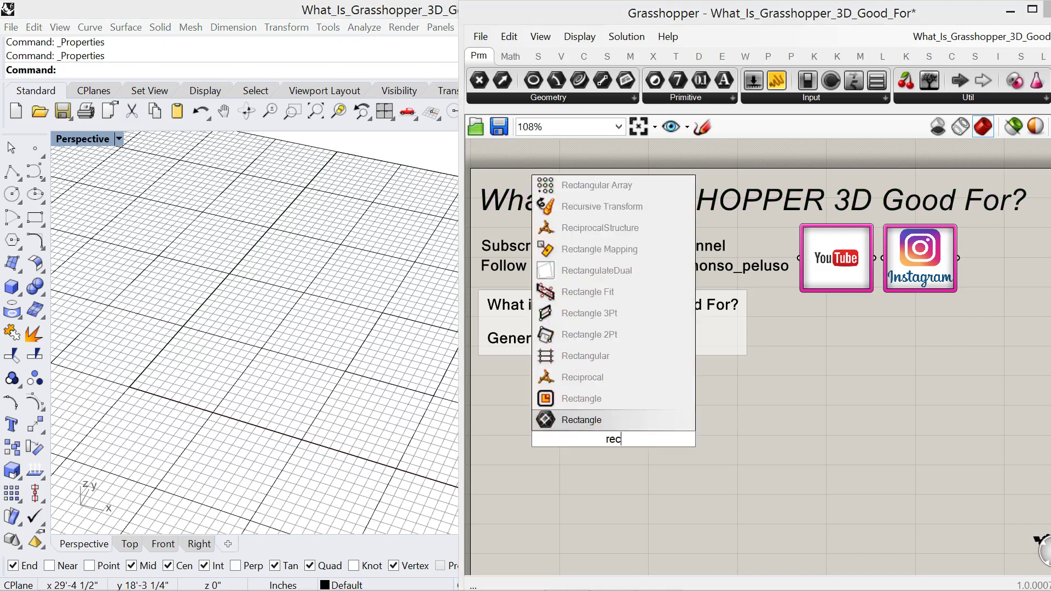
type("t")
left_click(597, 420)
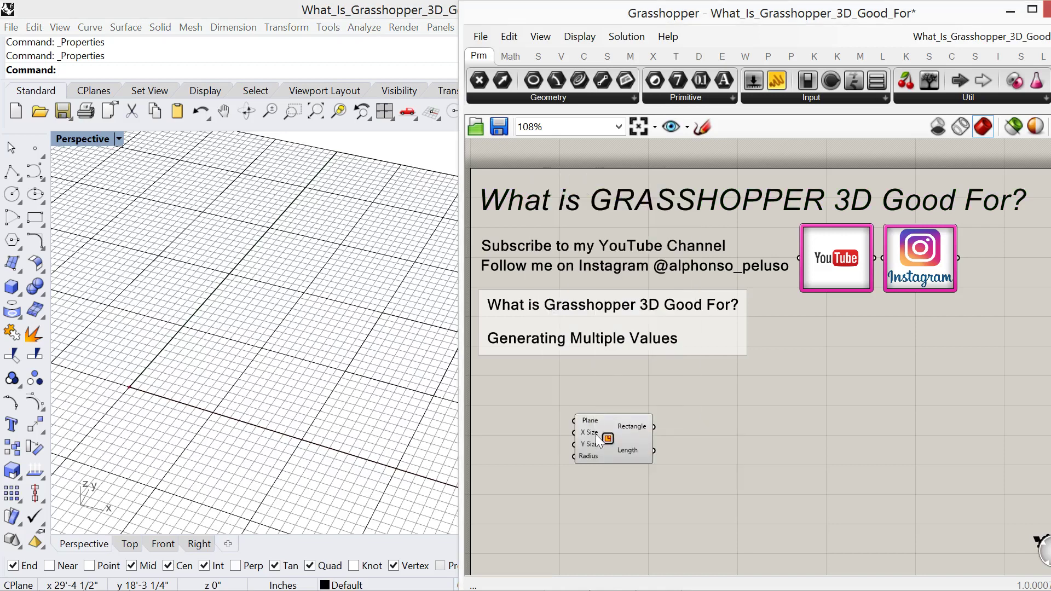
left_click_drag(595, 438, 694, 429)
Drive the Rectangle's X Size and Y Size with two 300 number sliders
double_click(541, 441)
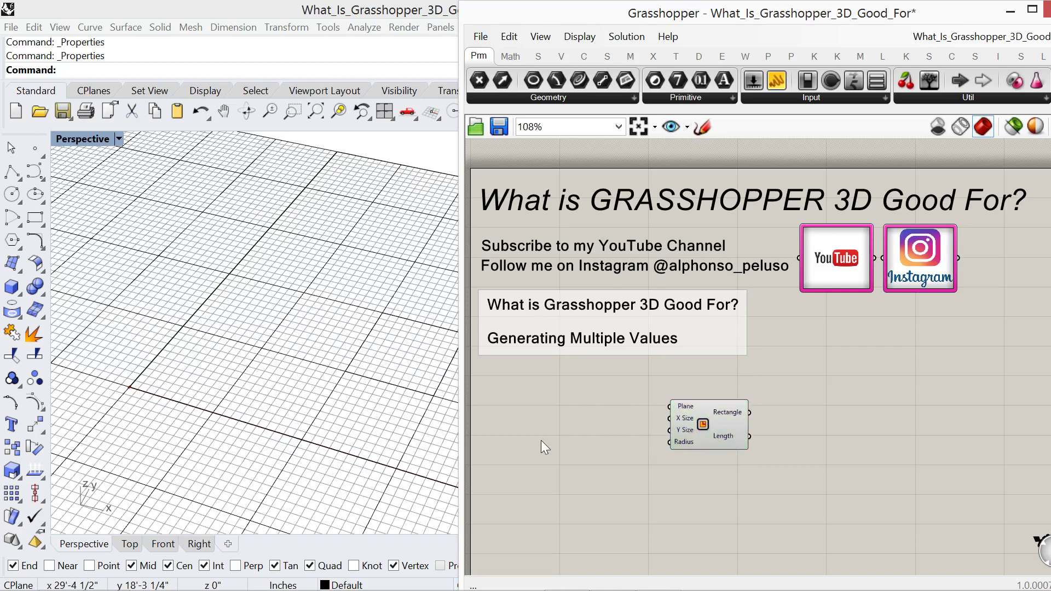
type("300")
key("Return")
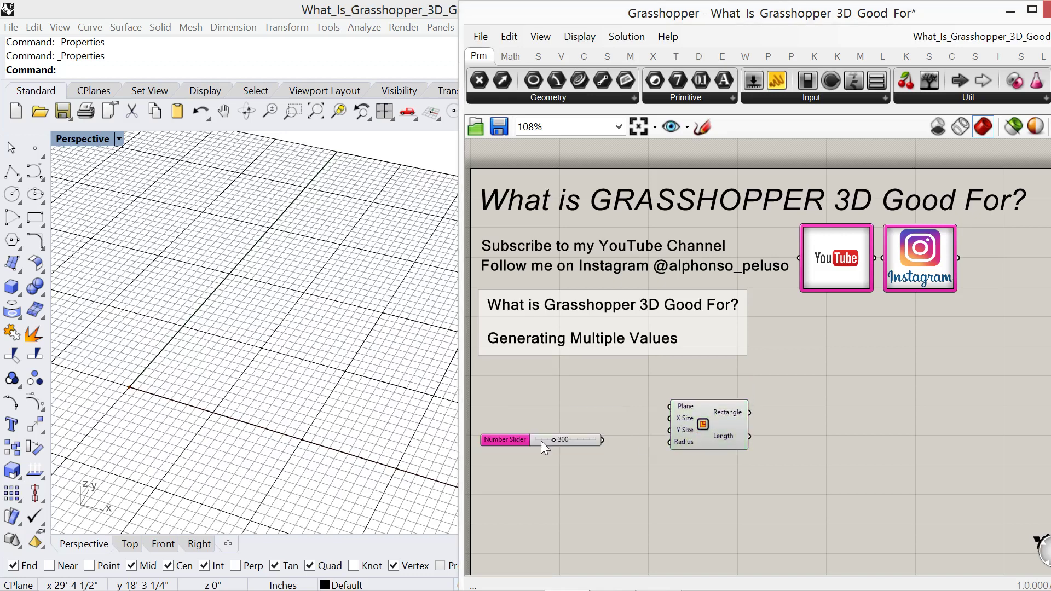
left_click_drag(582, 443, 670, 419)
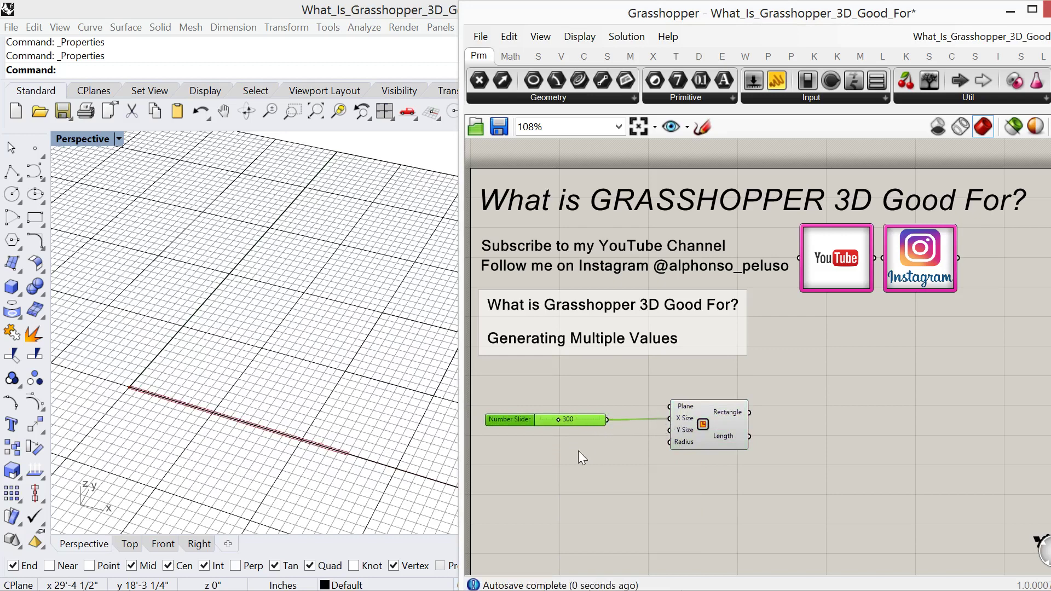
left_click_drag(589, 417, 586, 414)
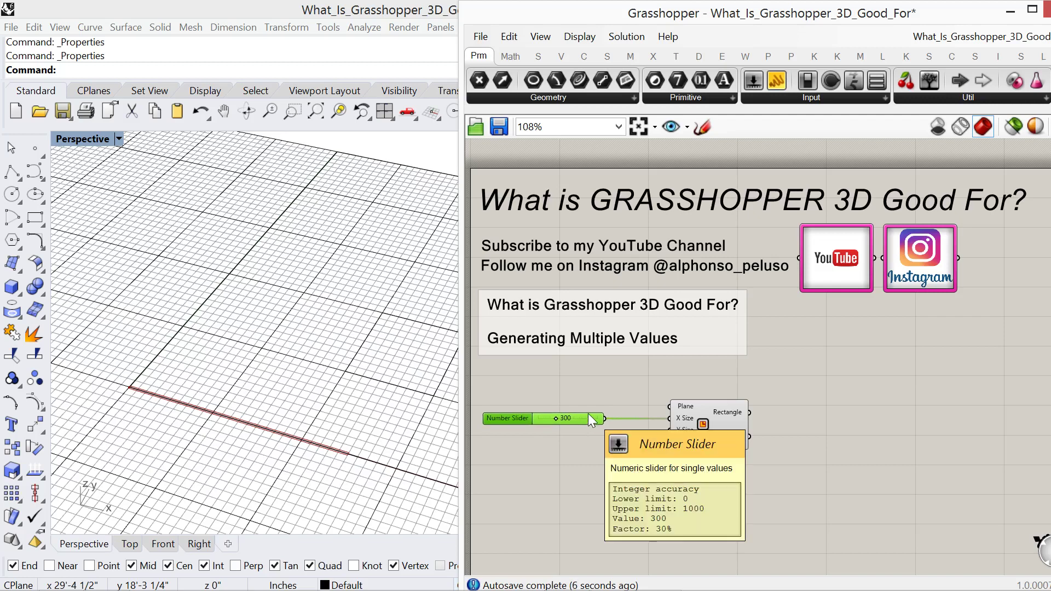
left_click_drag(588, 413, 665, 432, "alt")
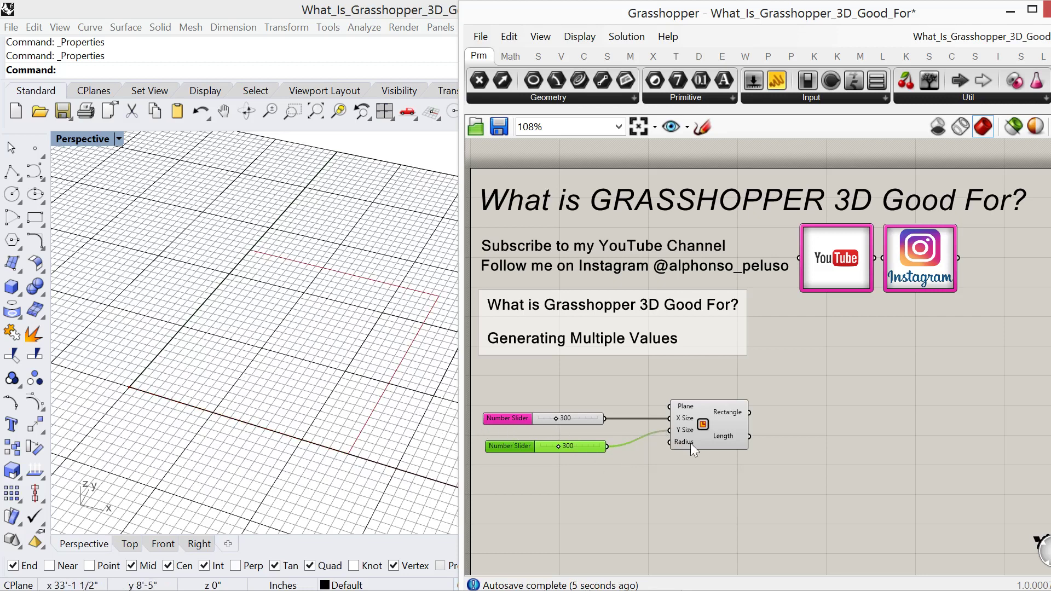
Add a Populate 2D component using the 300 by 300 rectangle as its Region
double_click(810, 419)
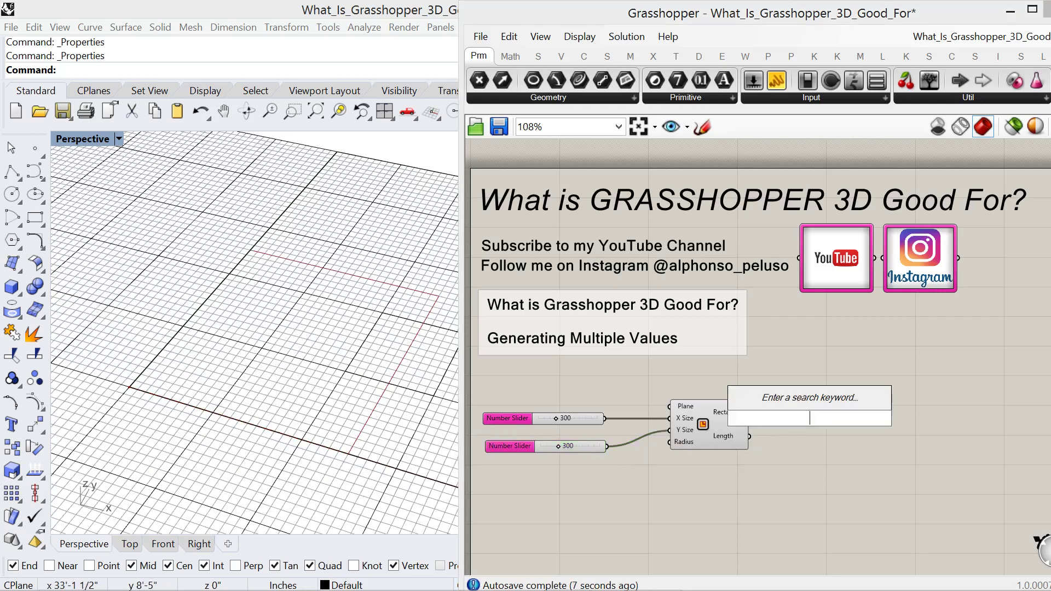
type("pop")
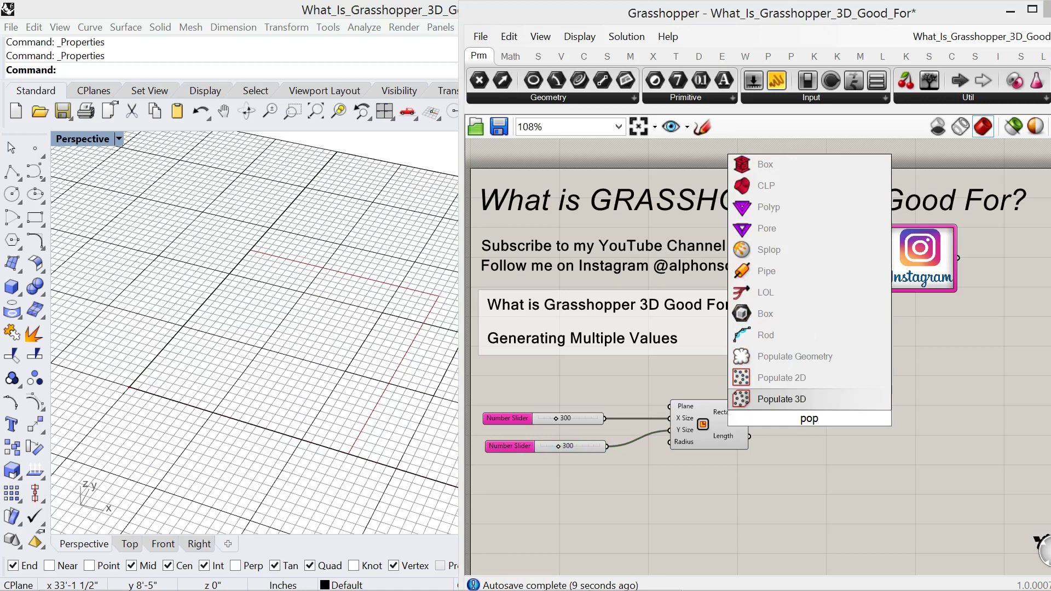
left_click(813, 380)
left_click_drag(830, 430, 877, 461)
left_click_drag(754, 417, 862, 469)
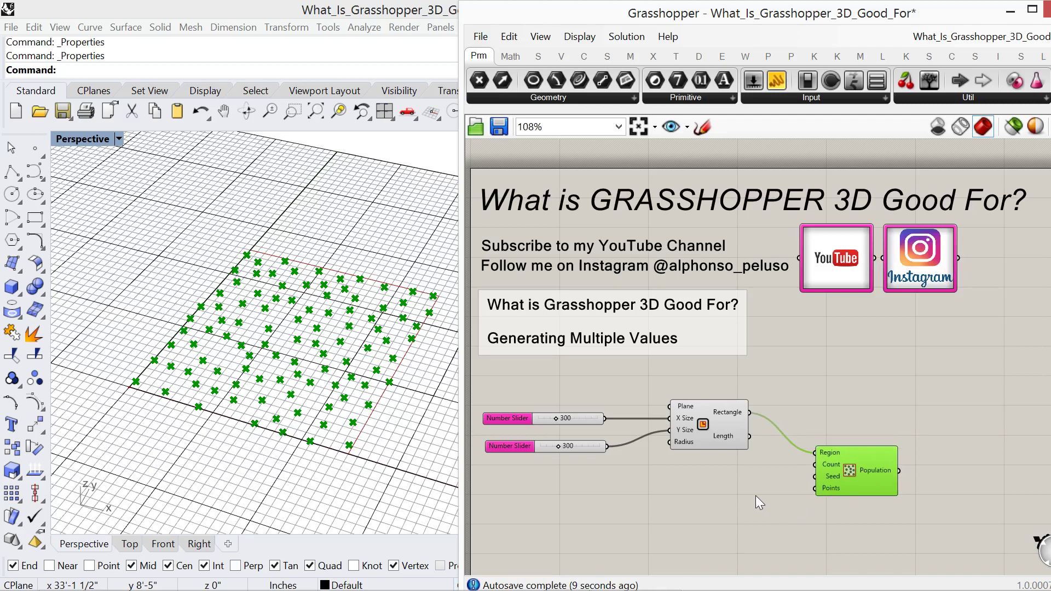
Add a second Rectangle component using the populated points as its planes
double_click(933, 452)
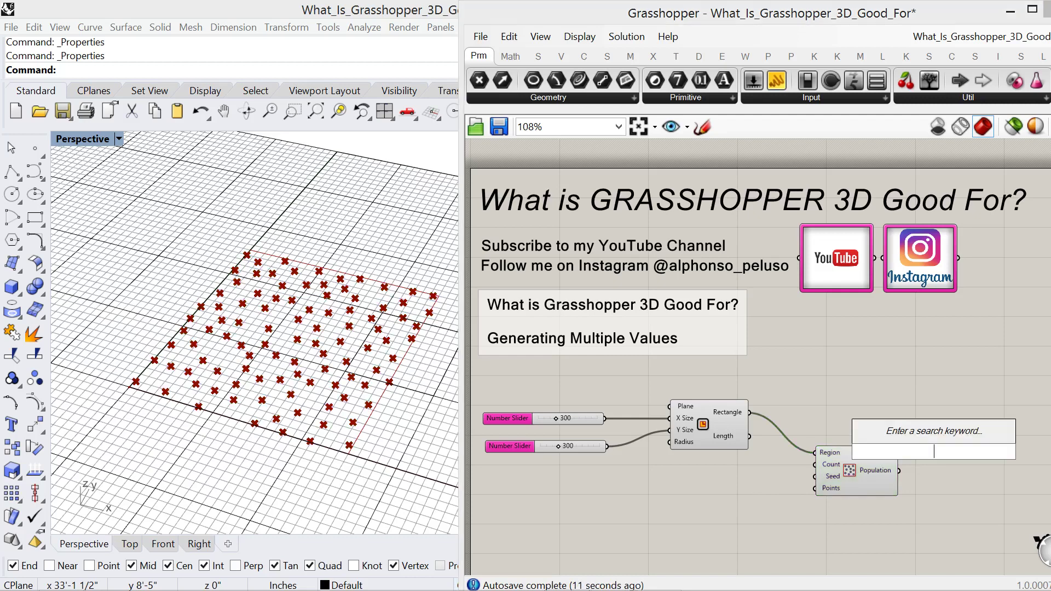
type("rect")
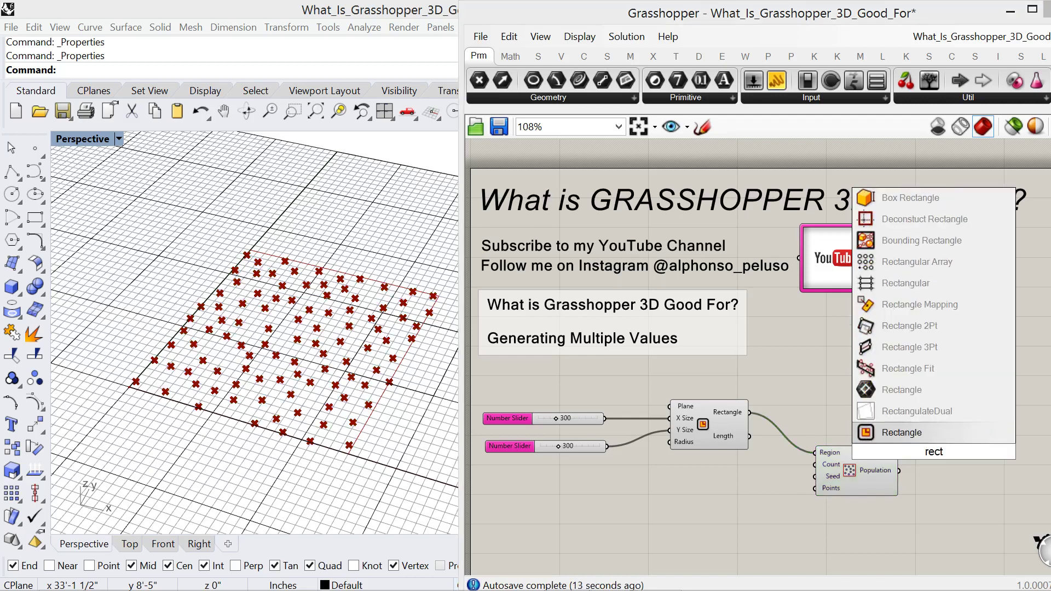
key("Return")
left_click_drag(944, 465, 964, 506)
left_click_drag(900, 473, 930, 483)
right_click_drag(826, 508, 790, 475)
left_click_drag(942, 492, 944, 491)
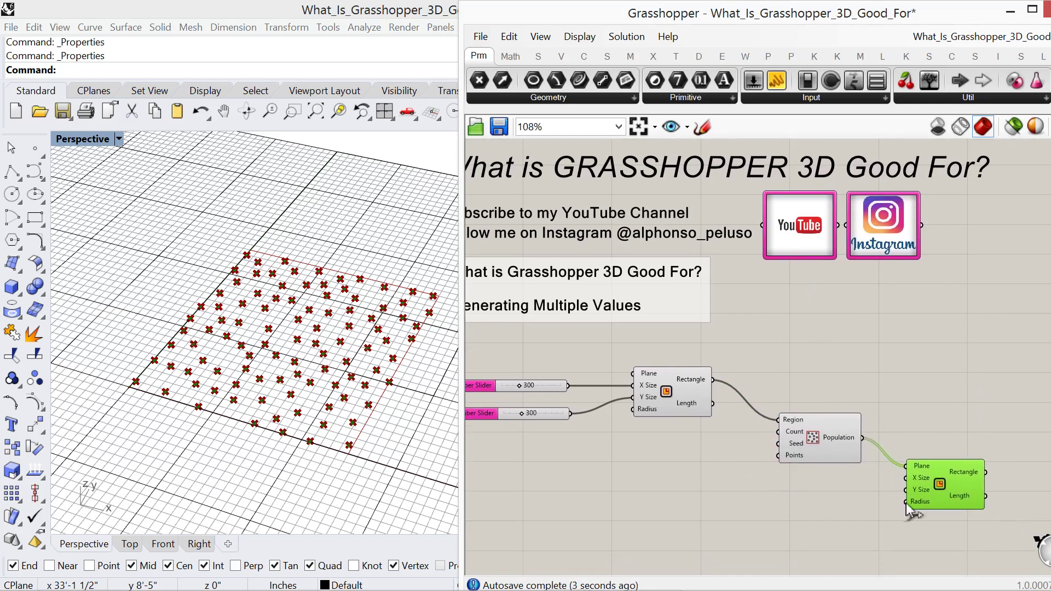
Add a 6 number slider and a copy edited to 4, wiring the copy into Y Size
double_click(823, 508)
type("6")
key("Return")
left_click_drag(870, 509, 908, 481)
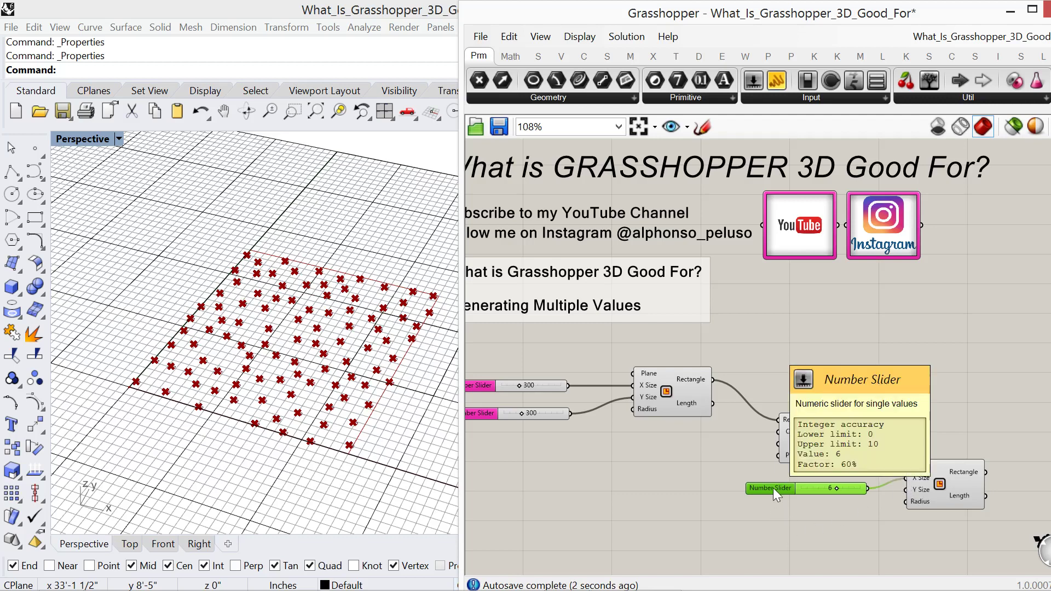
left_click_drag(773, 488, 777, 509, "alt")
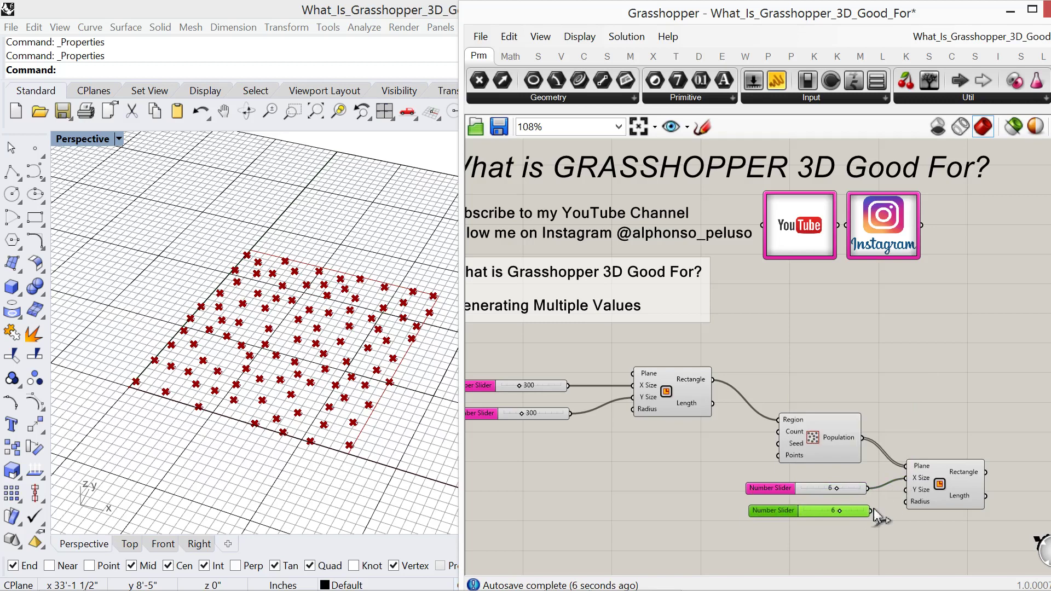
left_click_drag(871, 515, 906, 490)
double_click(846, 507)
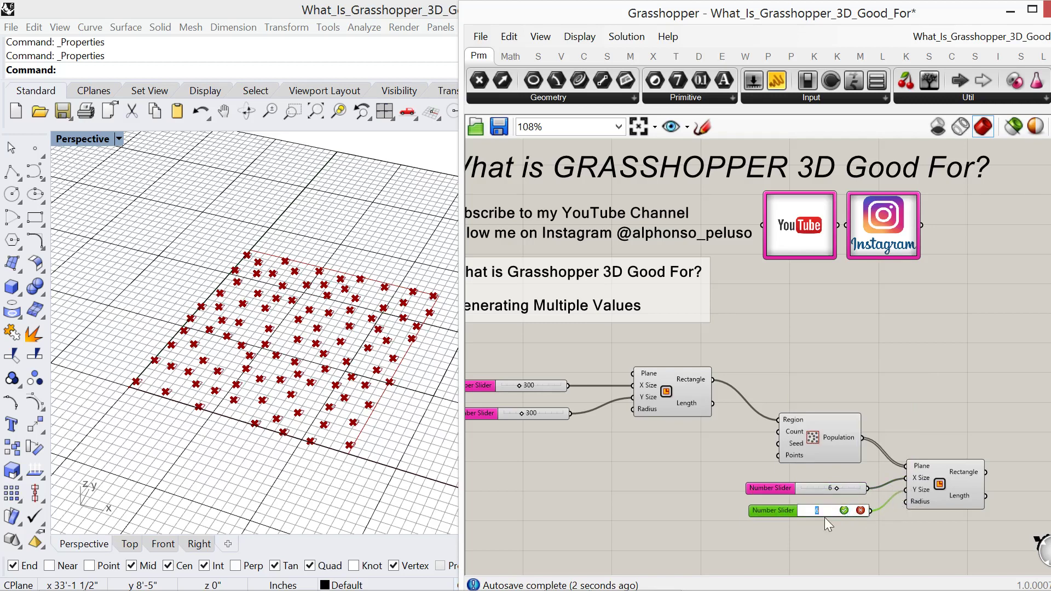
type("4")
left_click(843, 510)
Raise the X size slider to widen the small rectangles, checking them in Rhino
scroll(369, 433, "up", 6)
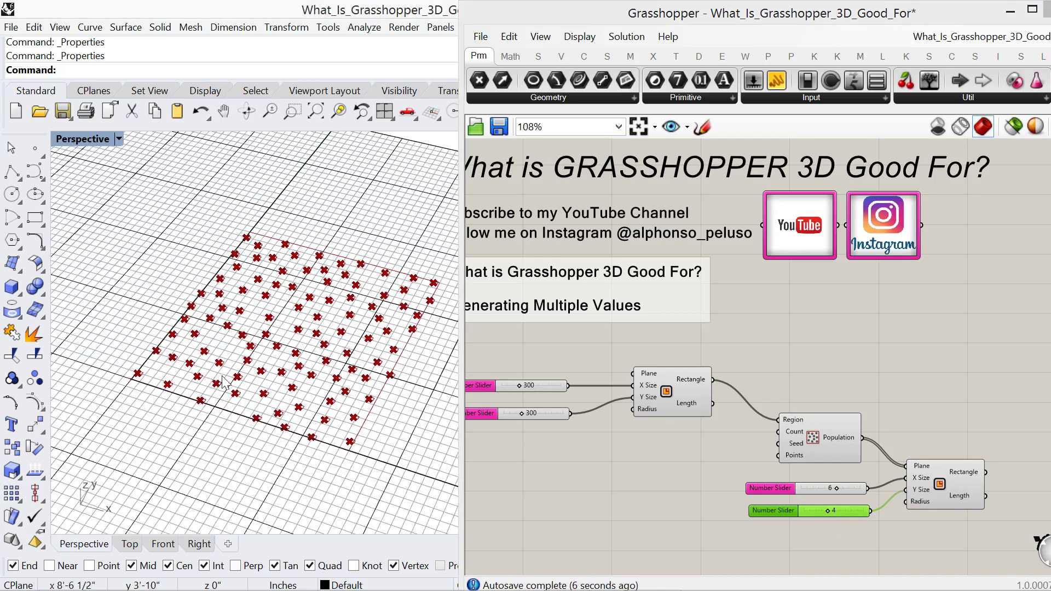
scroll(307, 364, "up", 4)
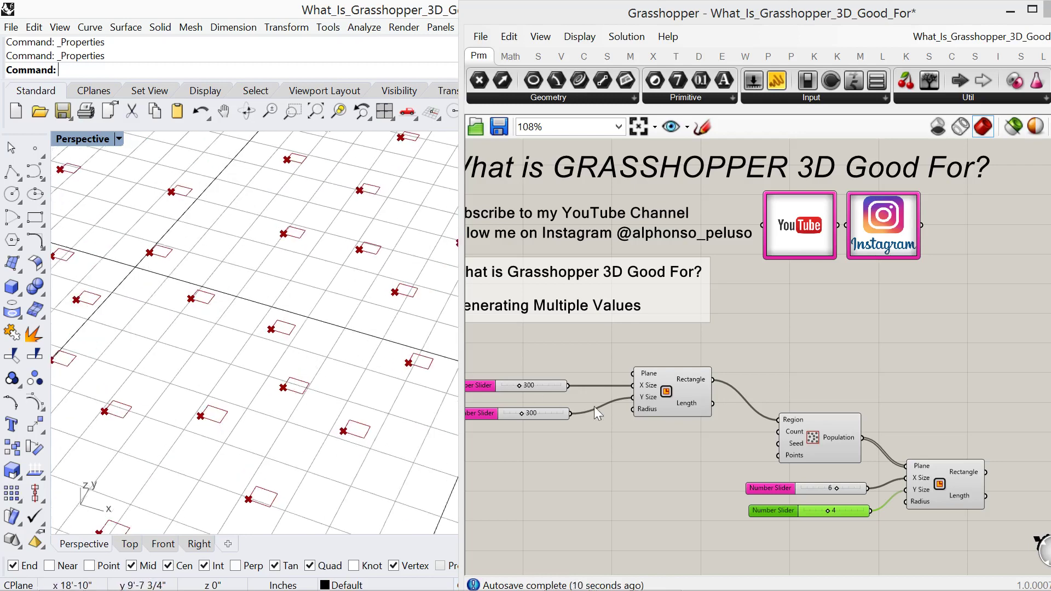
left_click_drag(833, 489, 840, 510)
right_click_drag(368, 466, 289, 400)
scroll(268, 383, "down", 3)
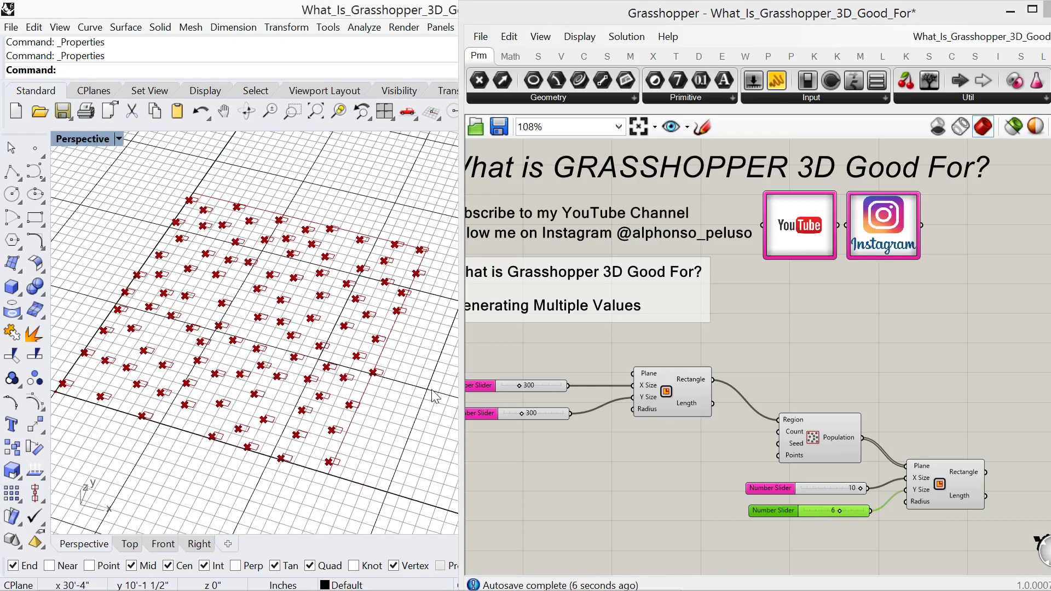
right_click_drag(800, 376, 660, 311)
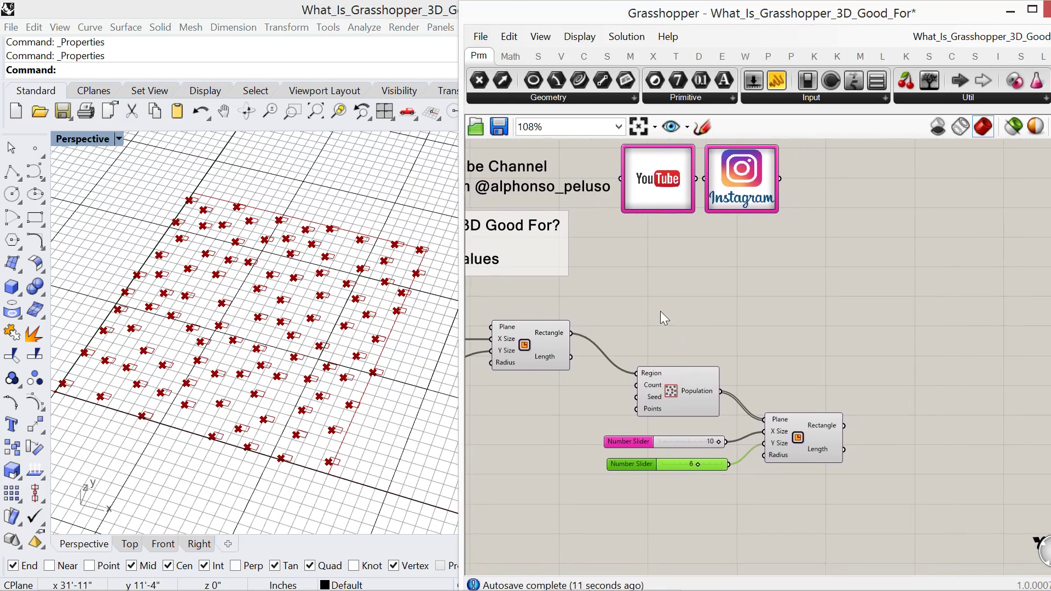
Add an Extrude component with the small rectangles as its base
double_click(939, 427)
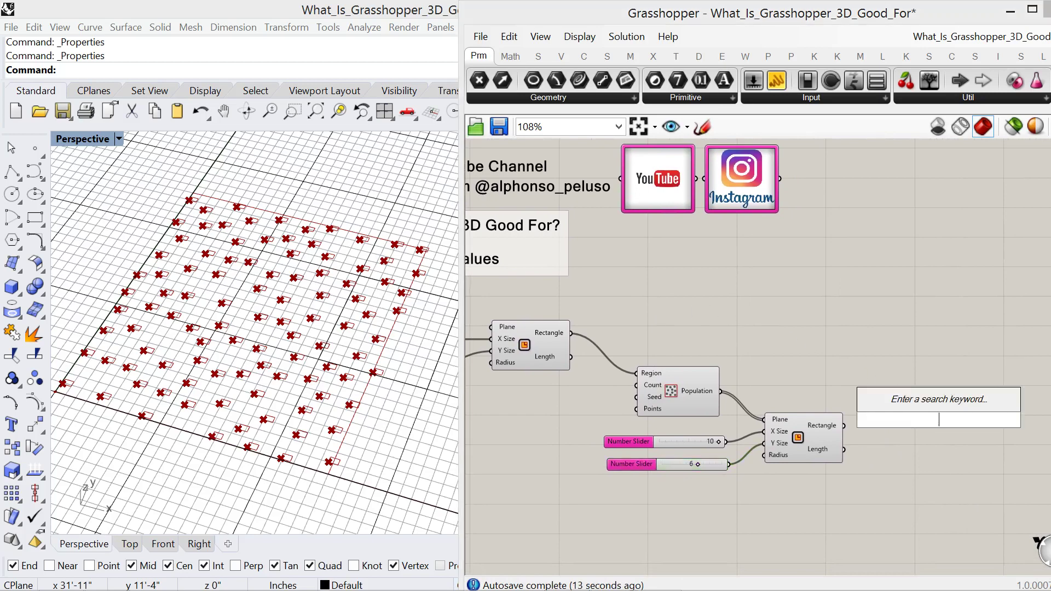
type("extrude")
left_click(919, 401)
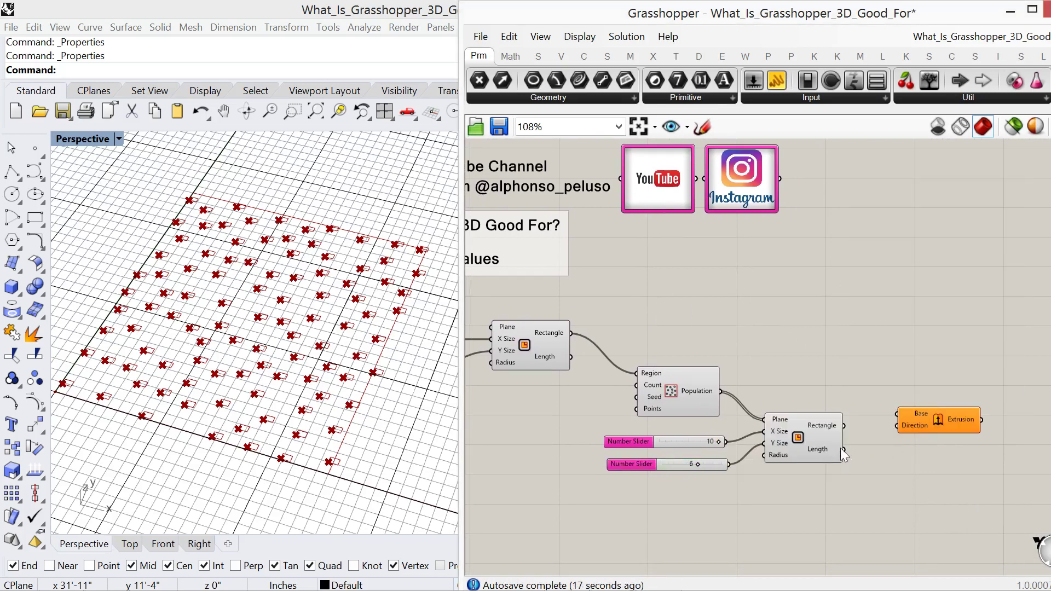
left_click_drag(844, 425, 991, 432)
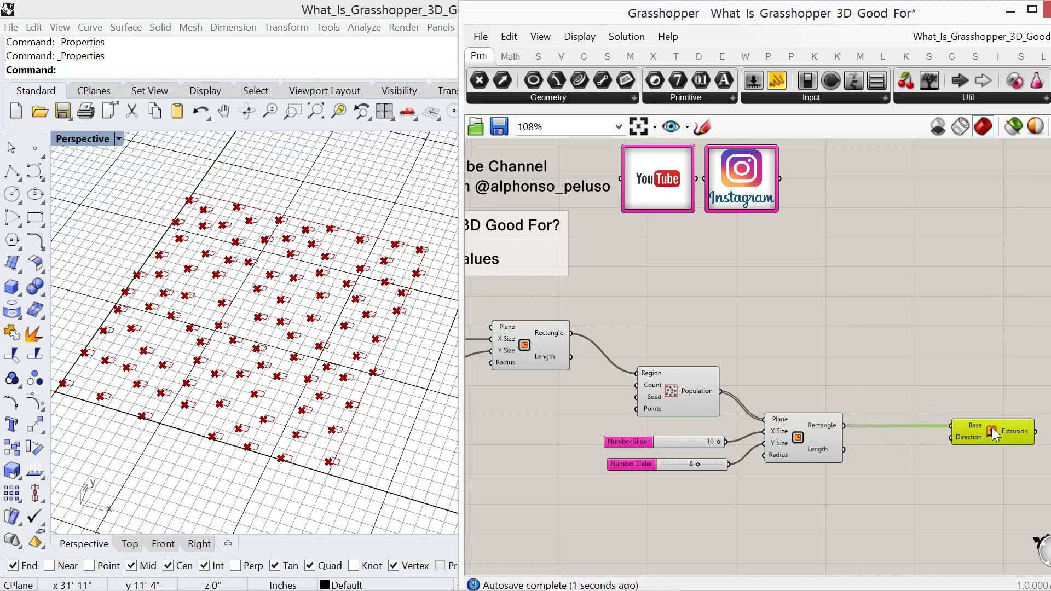
Set the extrusion direction with a Unit Z vector component
double_click(875, 518)
type("unit z")
key("Return")
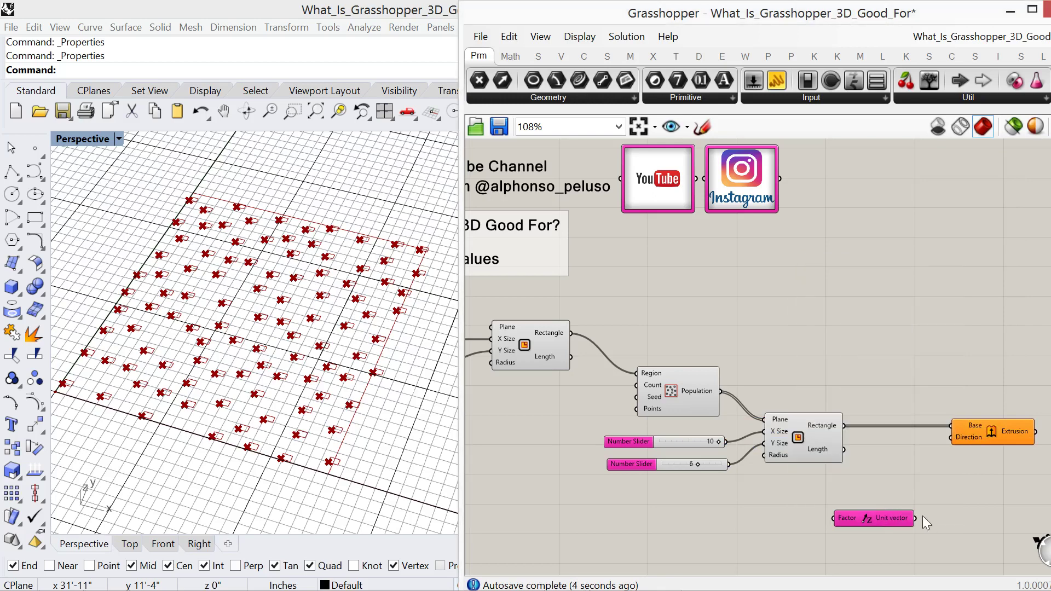
left_click_drag(916, 518, 951, 437)
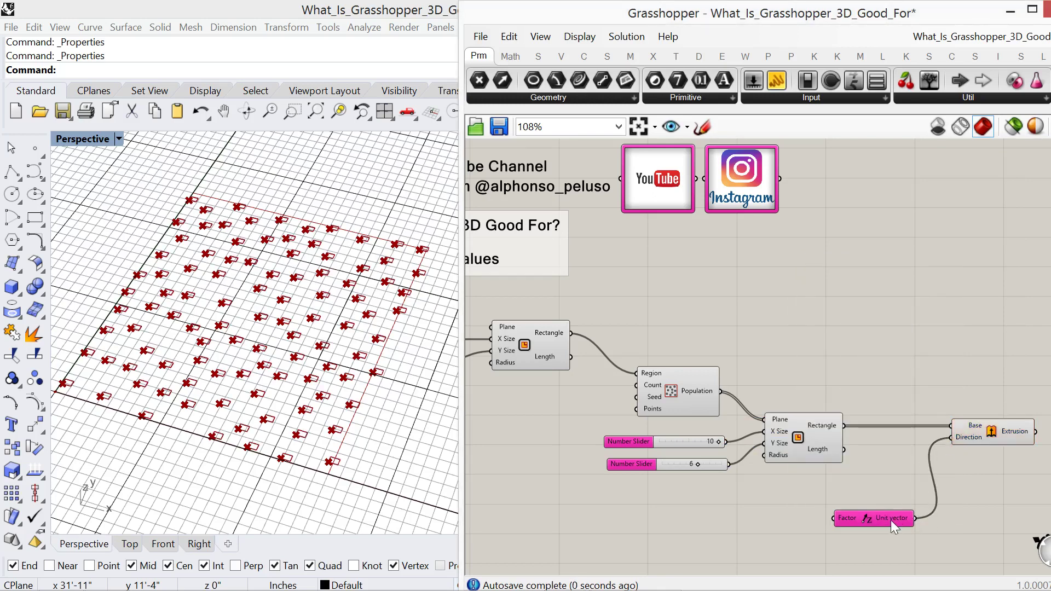
left_click_drag(892, 520, 889, 497)
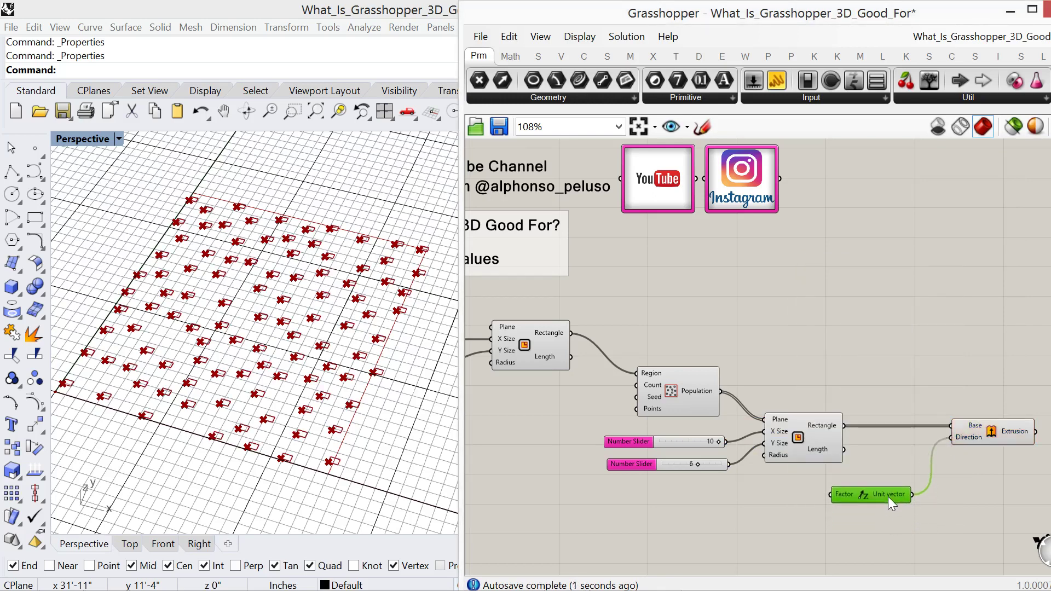
Feed a 10 slider into the Unit Z Factor and orbit to inspect the boxes
double_click(722, 521)
type("10")
key("Return")
left_click_drag(784, 522, 813, 502)
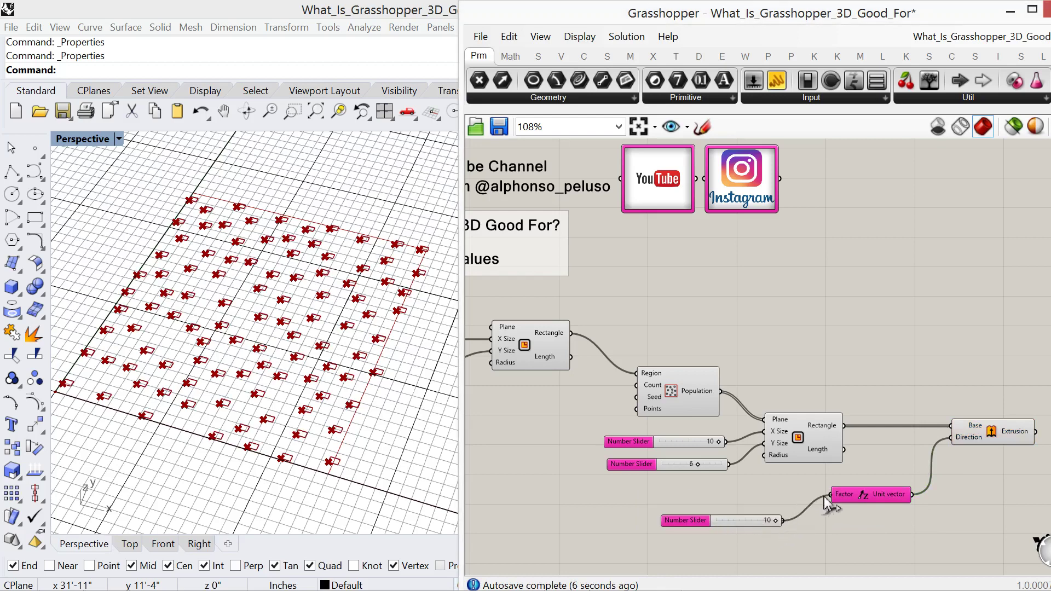
left_click_drag(728, 521, 727, 501)
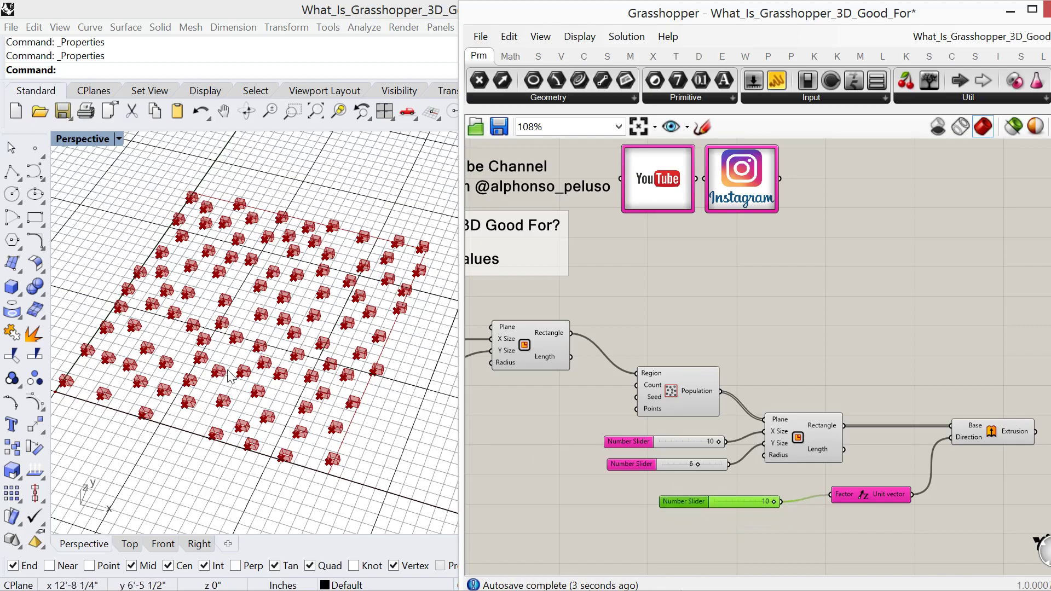
right_click_drag(234, 377, 236, 336)
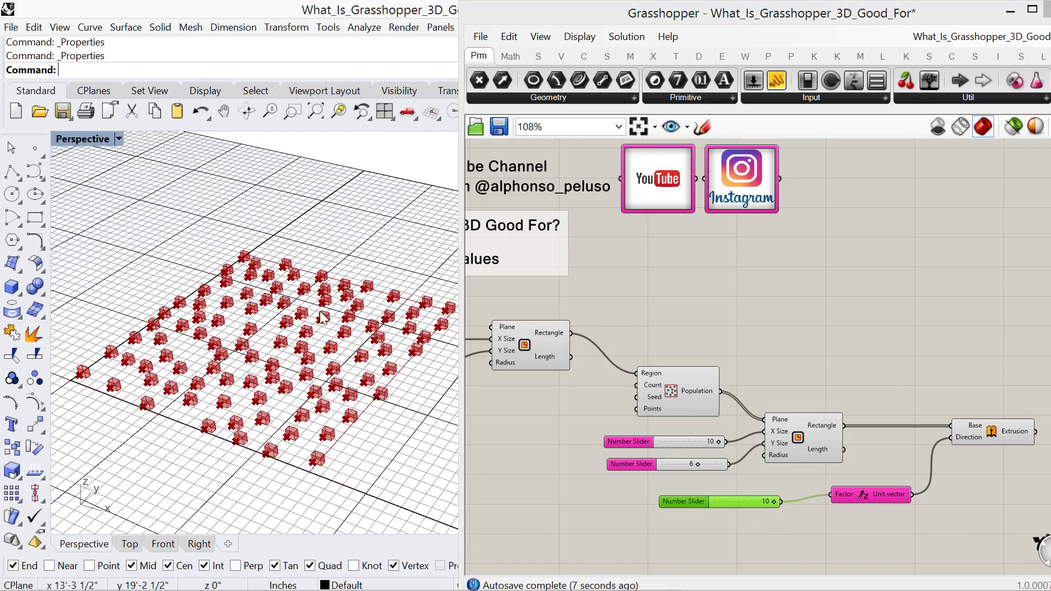
right_click_drag(322, 319, 331, 341)
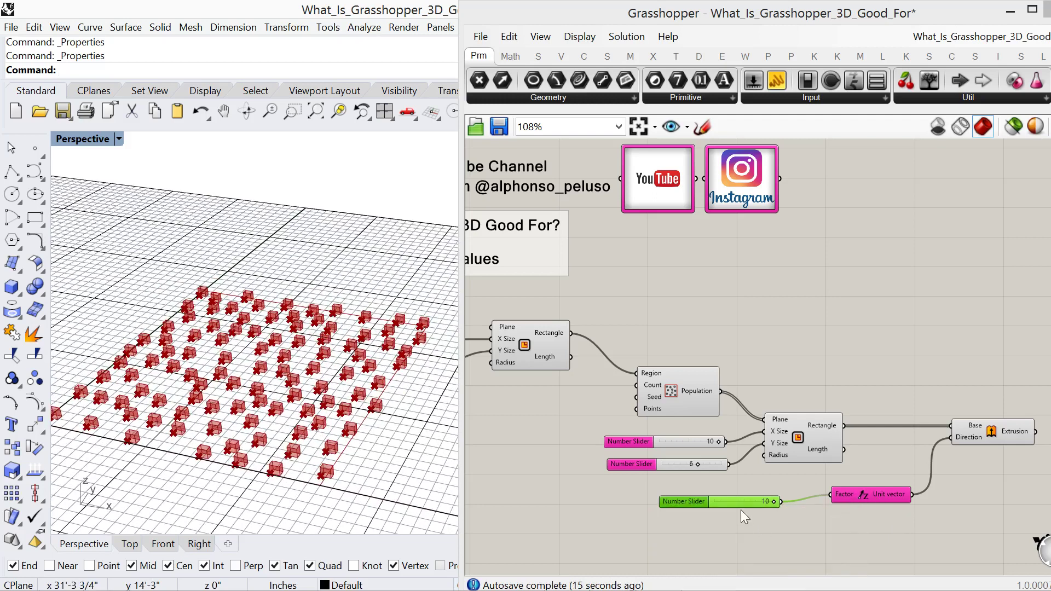
left_click_drag(740, 504, 773, 497)
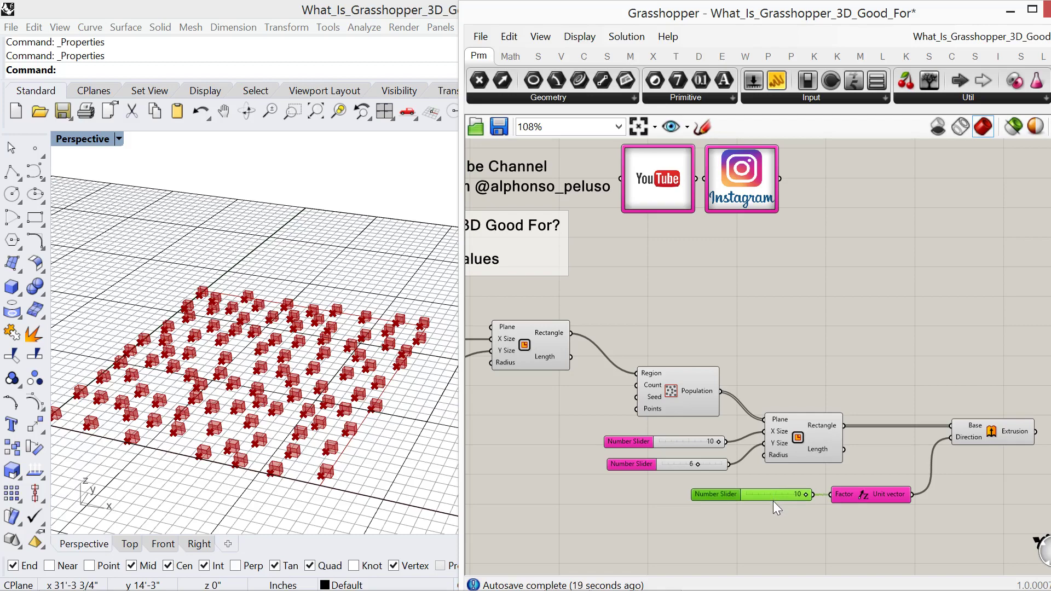
right_click_drag(373, 320, 344, 274)
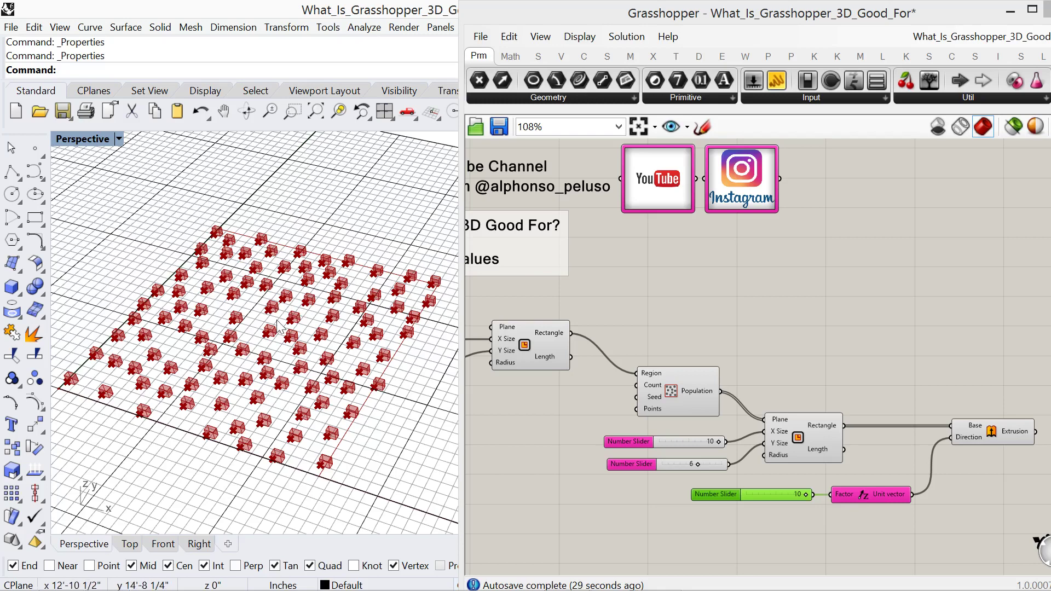
right_click_drag(541, 437, 672, 411)
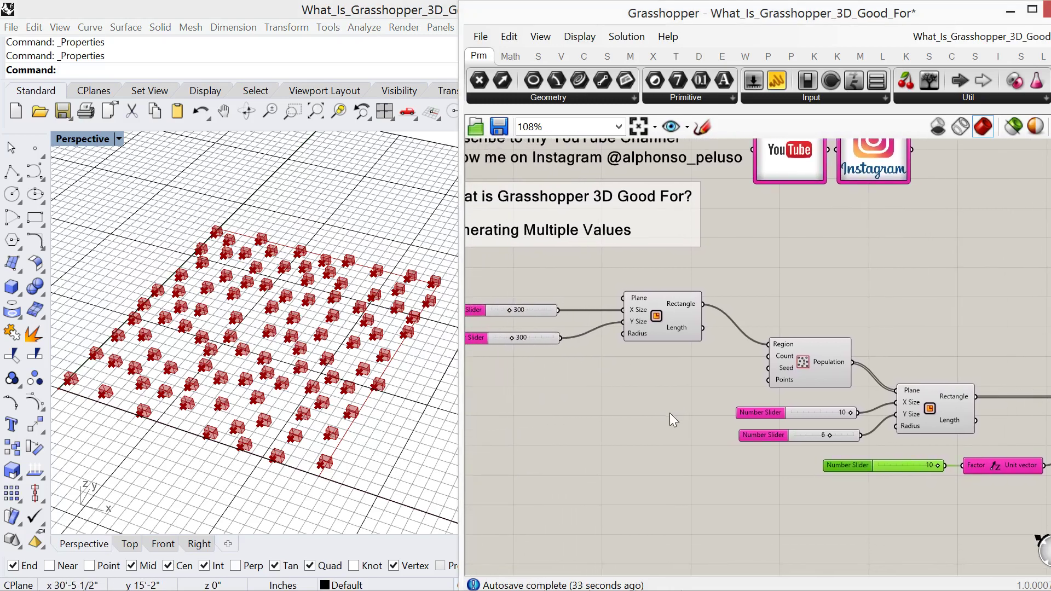
Place a Random component on the canvas below the sliders
double_click(606, 501)
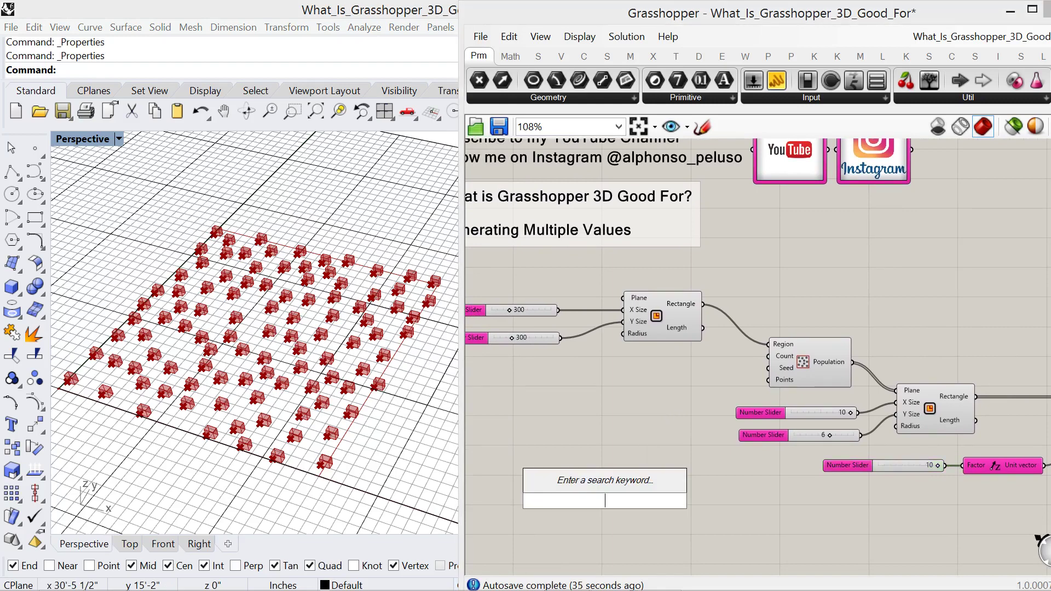
type("random")
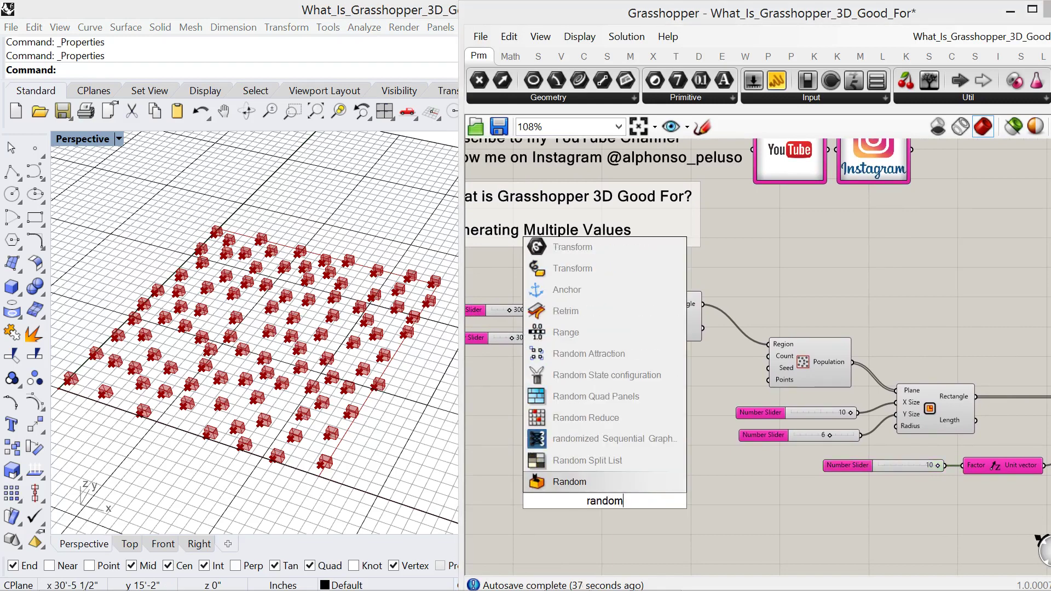
left_click(584, 478)
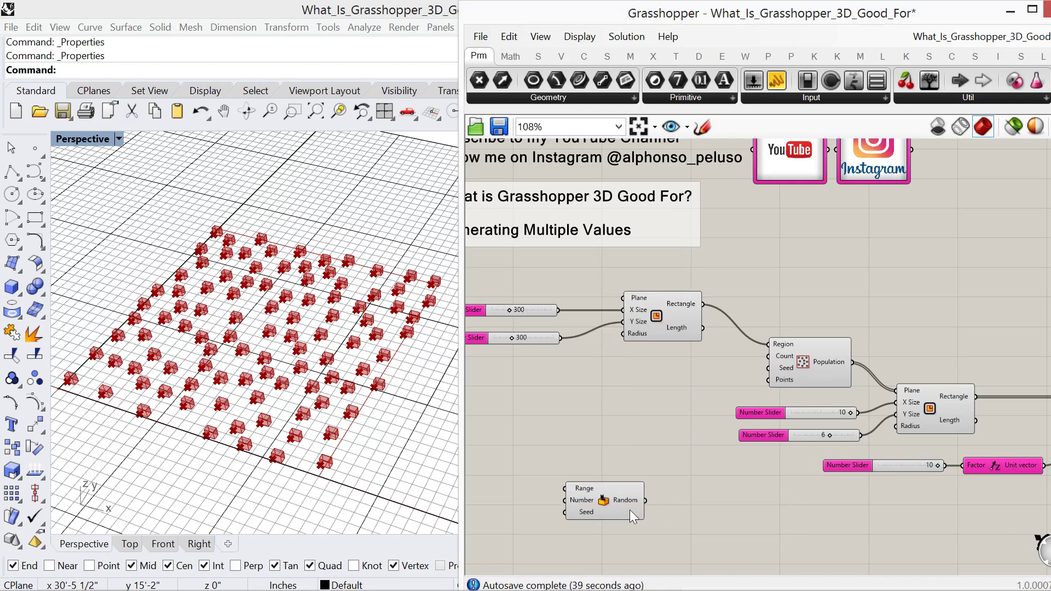
left_click_drag(629, 511, 739, 499)
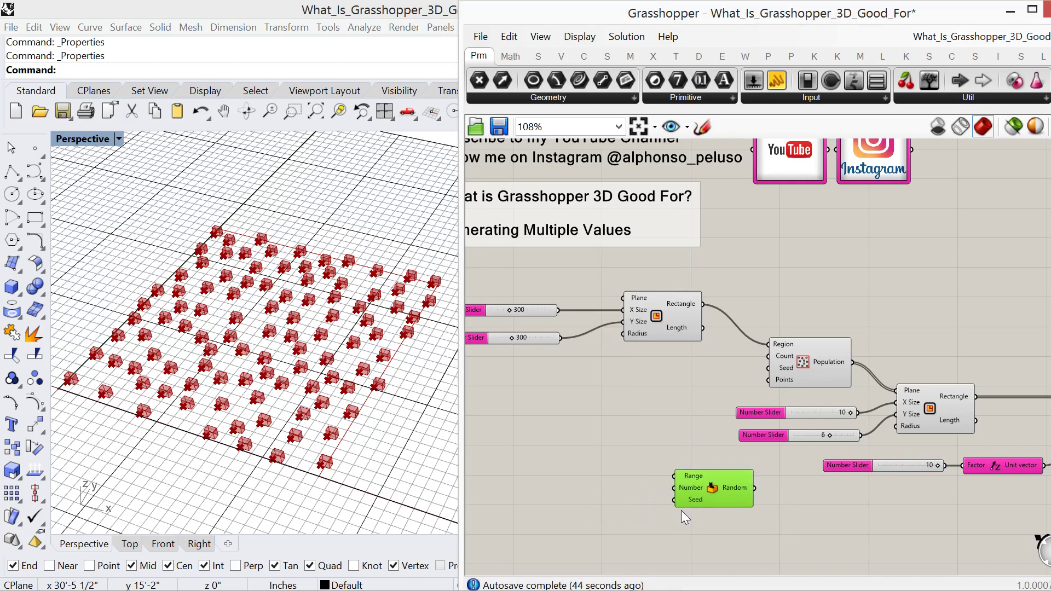
scroll(681, 510, "up", 5)
right_click_drag(615, 435, 638, 373)
left_click_drag(689, 388, 674, 373)
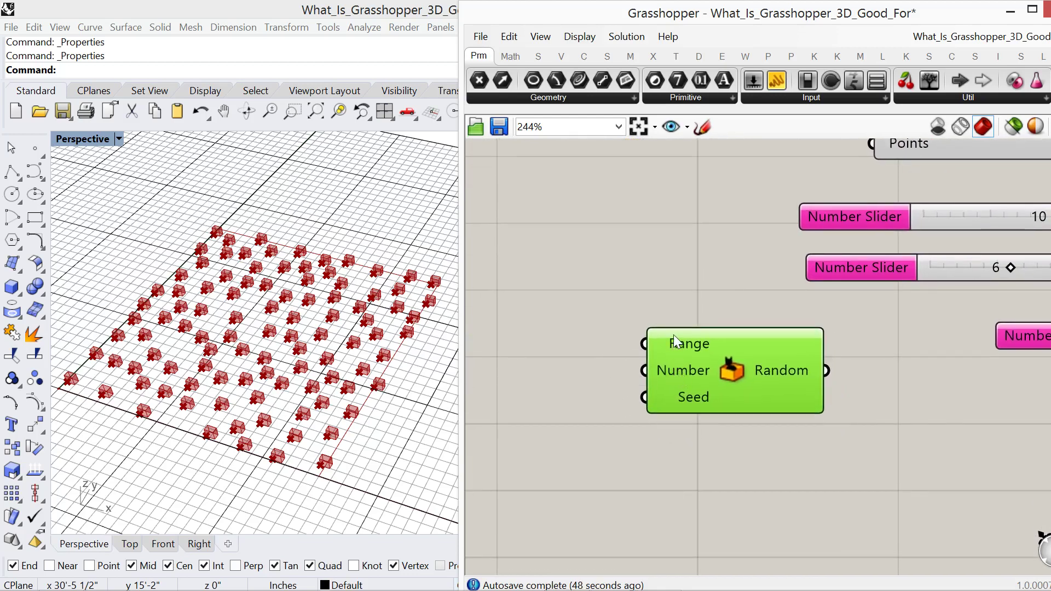
Inspect the Random component's Range, Number and Seed inputs and settle its position
mouse_move(675, 337)
mouse_move(681, 368)
mouse_move(691, 402)
right_click_drag(607, 321, 708, 414)
scroll(660, 342, "down", 4)
left_click_drag(770, 439, 747, 425)
right_click_drag(815, 448, 737, 434)
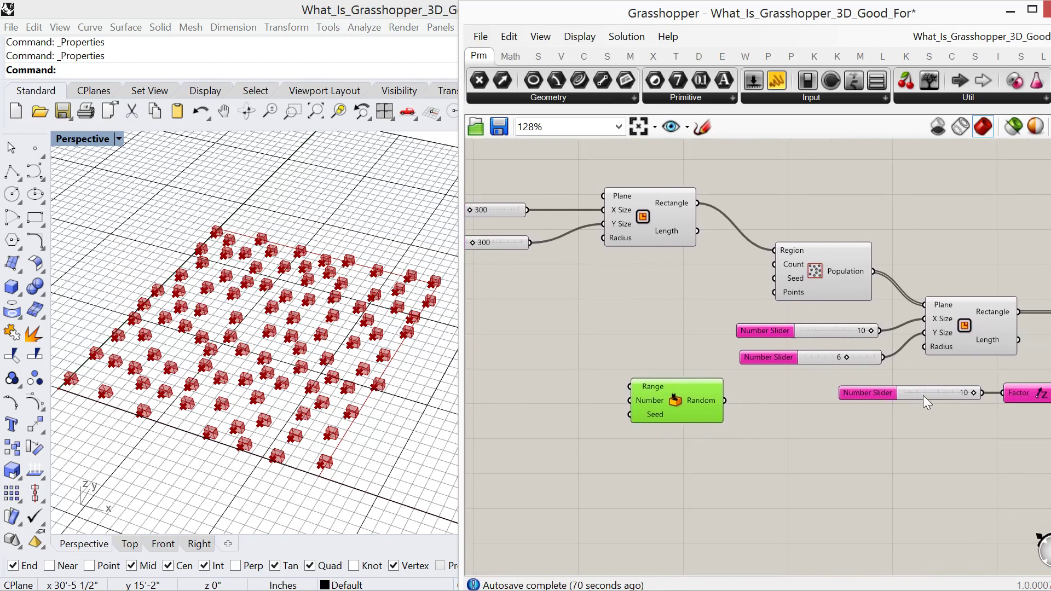
right_click_drag(925, 397, 902, 411)
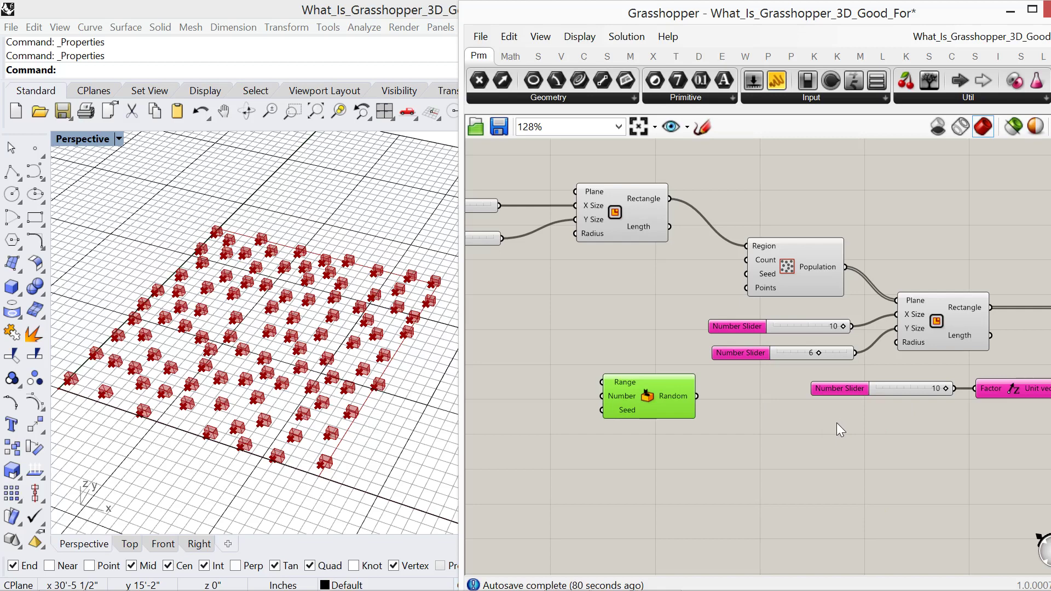
left_click_drag(655, 417, 670, 439)
right_click_drag(530, 389, 660, 379)
scroll(638, 384, "up", 3)
Add a Construct Domain component wired into Random's Range
double_click(644, 380)
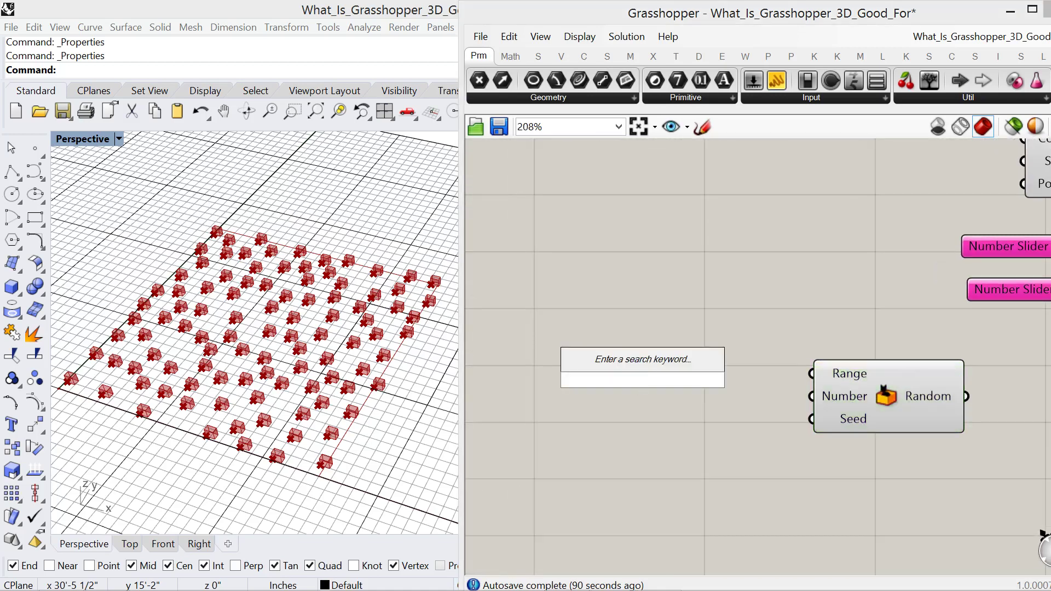
type("domain")
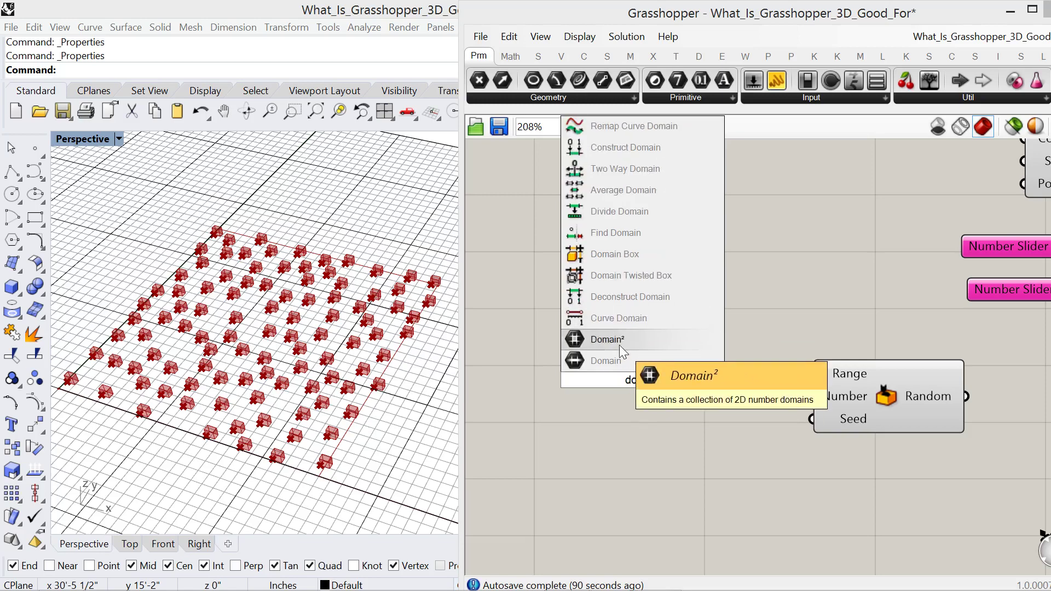
key("Down")
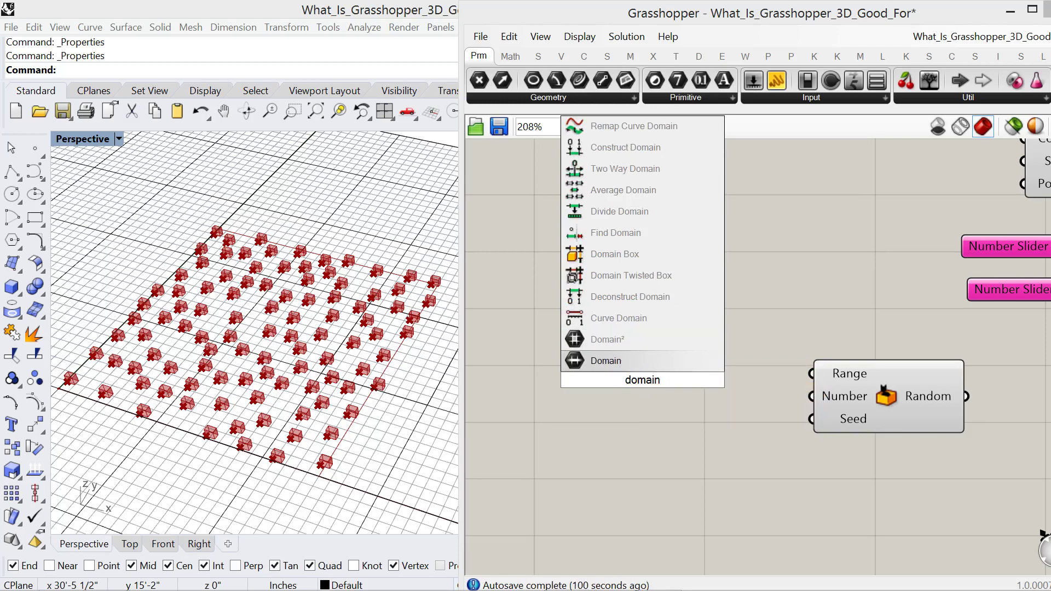
left_click(589, 154)
left_click_drag(645, 388, 640, 365)
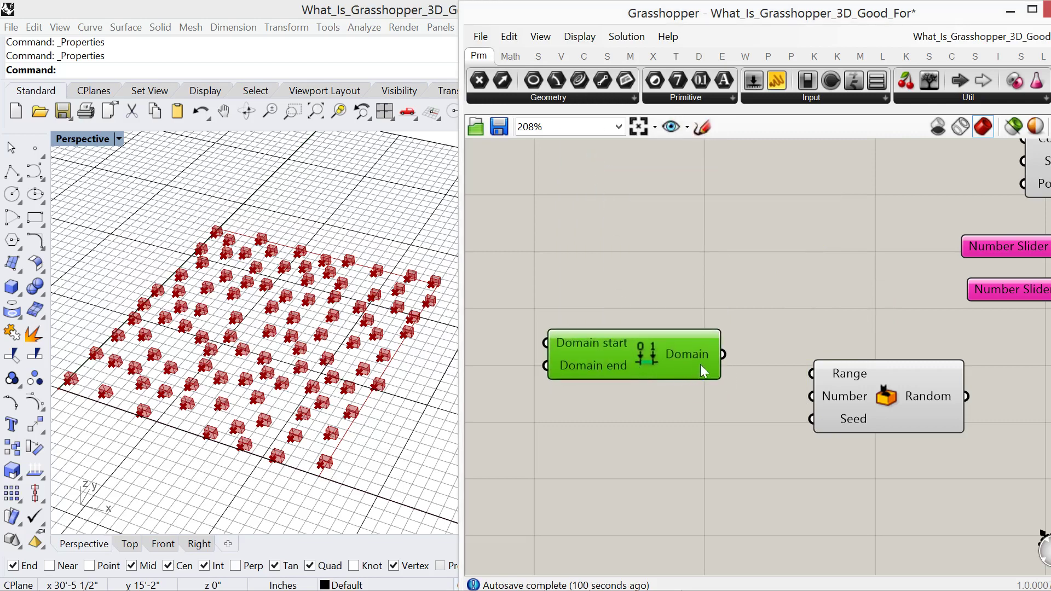
left_click_drag(723, 355, 812, 373)
right_click_drag(718, 419, 818, 427)
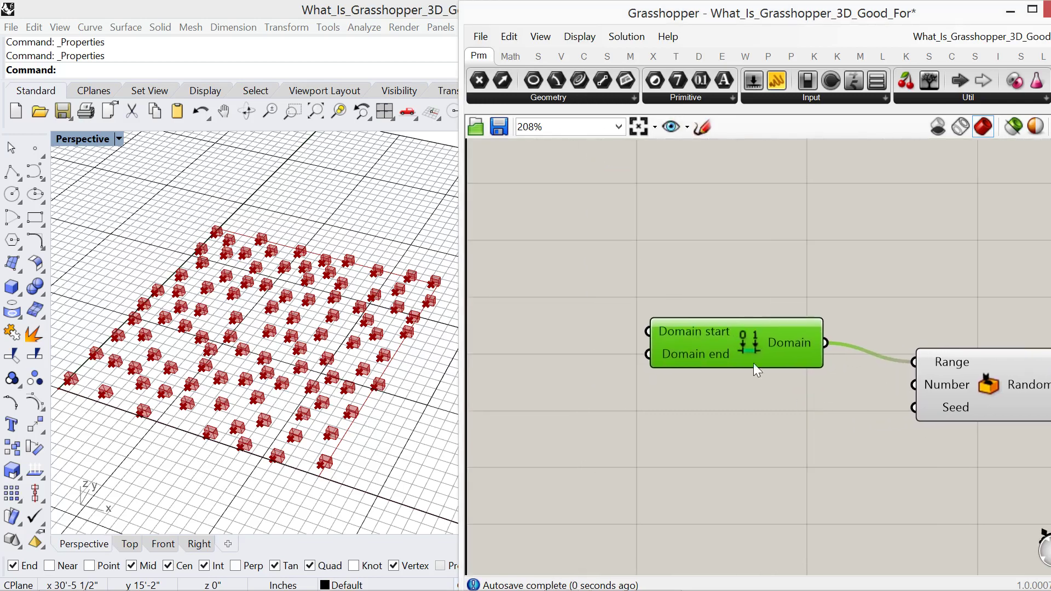
Feed sliders of 2 and 15 into the domain's start and end
double_click(538, 344)
type("2")
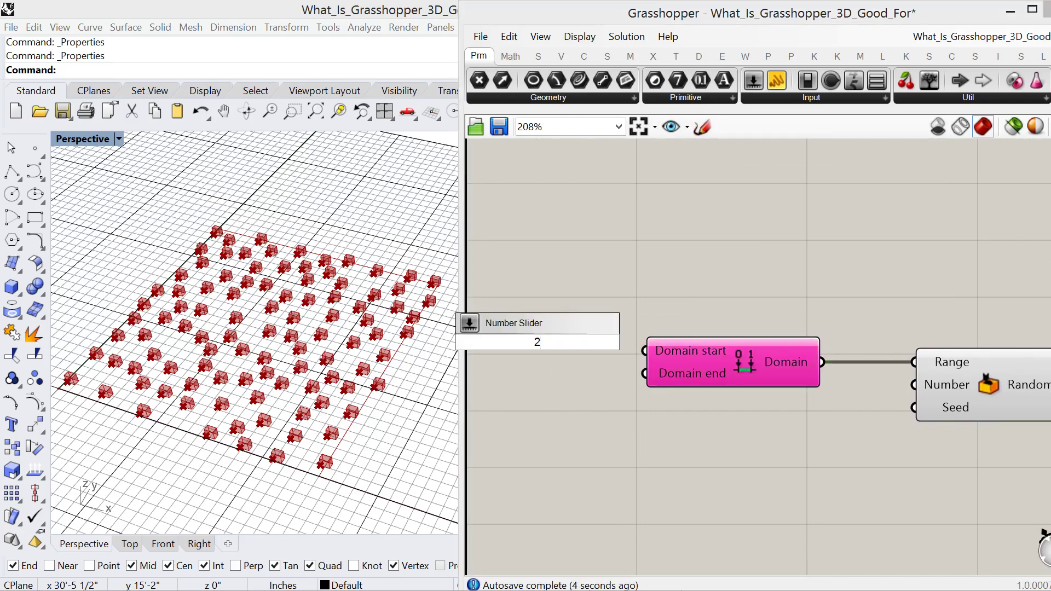
key("Return")
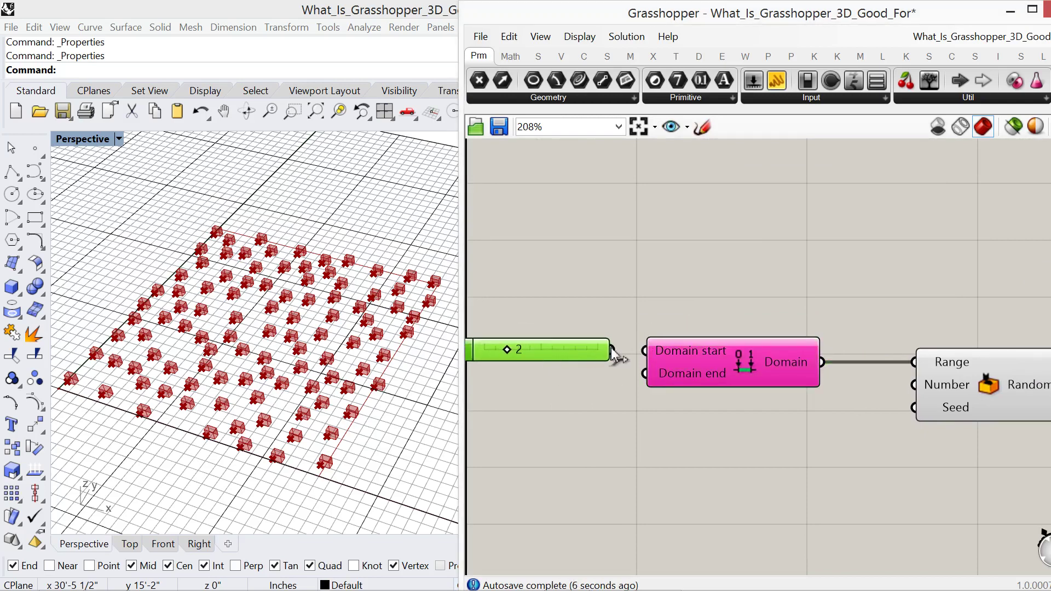
left_click_drag(612, 352, 645, 351)
right_click_drag(594, 390, 688, 377)
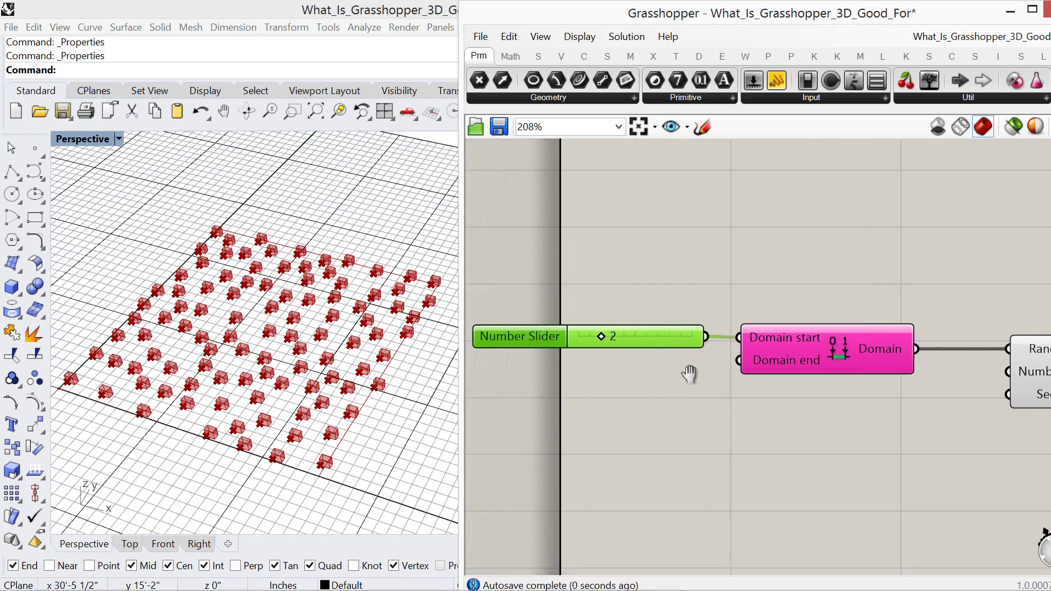
double_click(602, 396)
type("15")
key("Return")
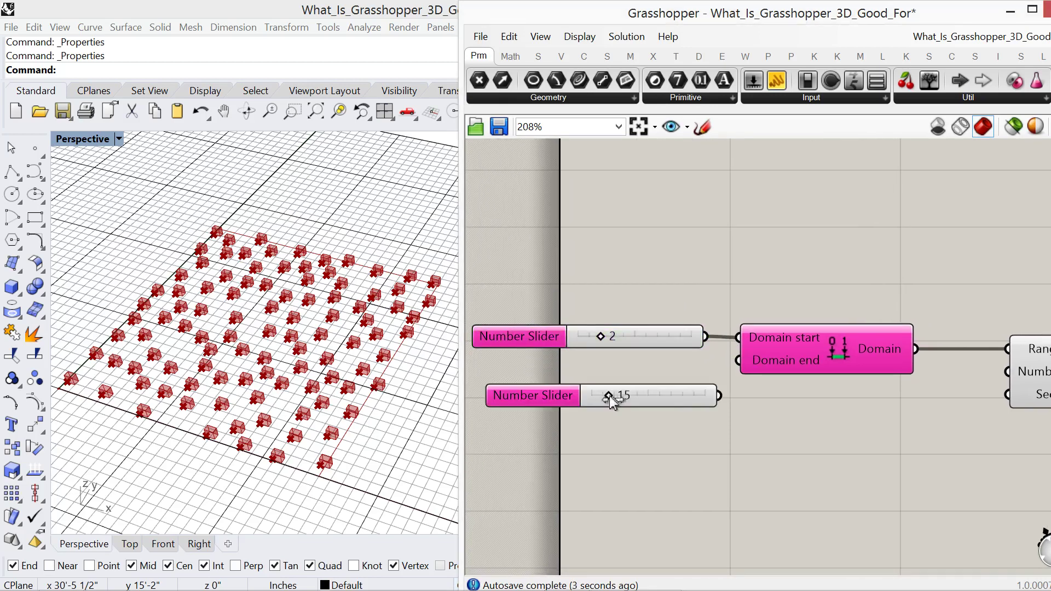
left_click_drag(719, 395, 738, 360)
left_click_drag(684, 390, 670, 363)
right_click_drag(734, 413, 702, 386)
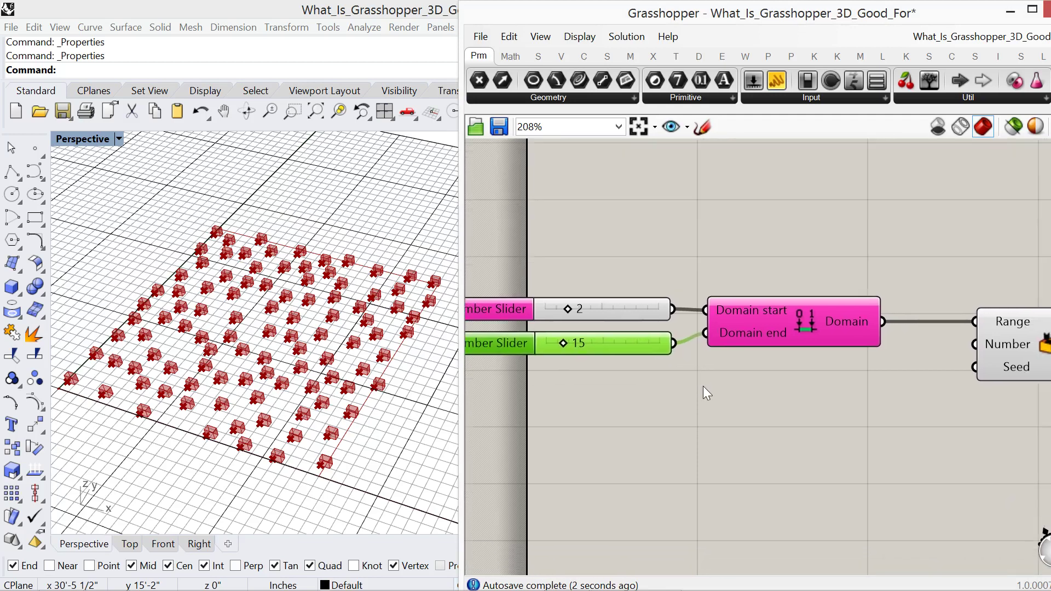
scroll(703, 390, "down", 3)
right_click_drag(806, 416, 765, 436)
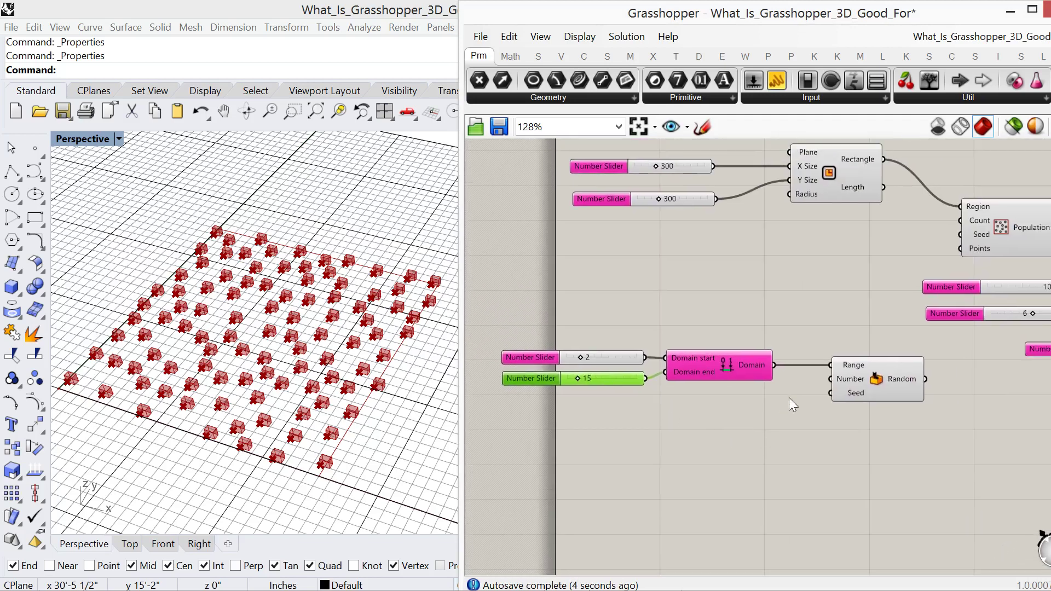
Set the Populate 2D count to 150 with a new number slider
mouse_move(846, 382)
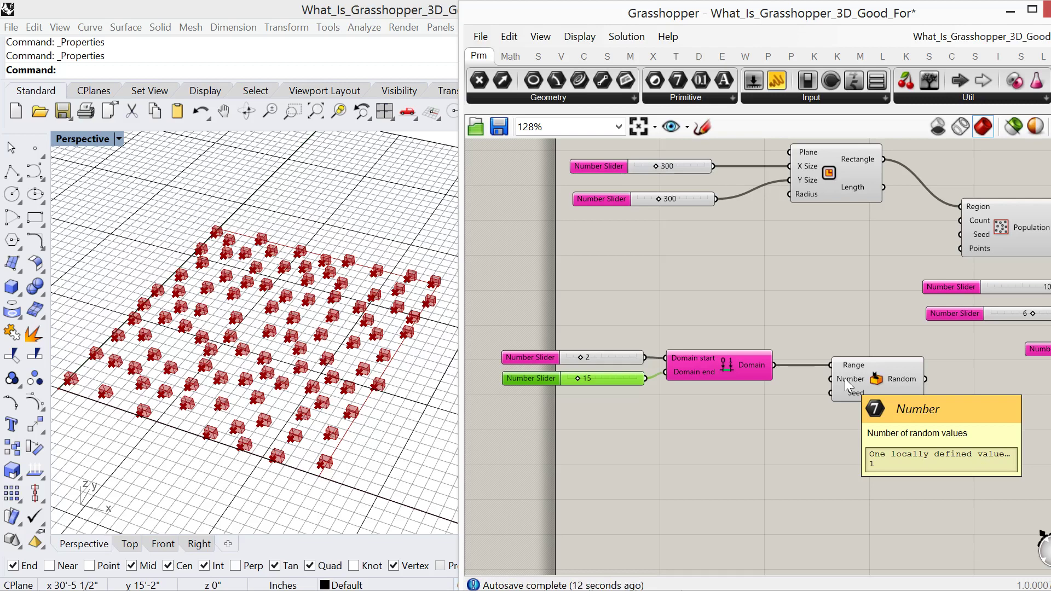
right_click_drag(822, 269, 696, 313)
scroll(820, 277, "up", 2)
scroll(820, 277, "up", 1)
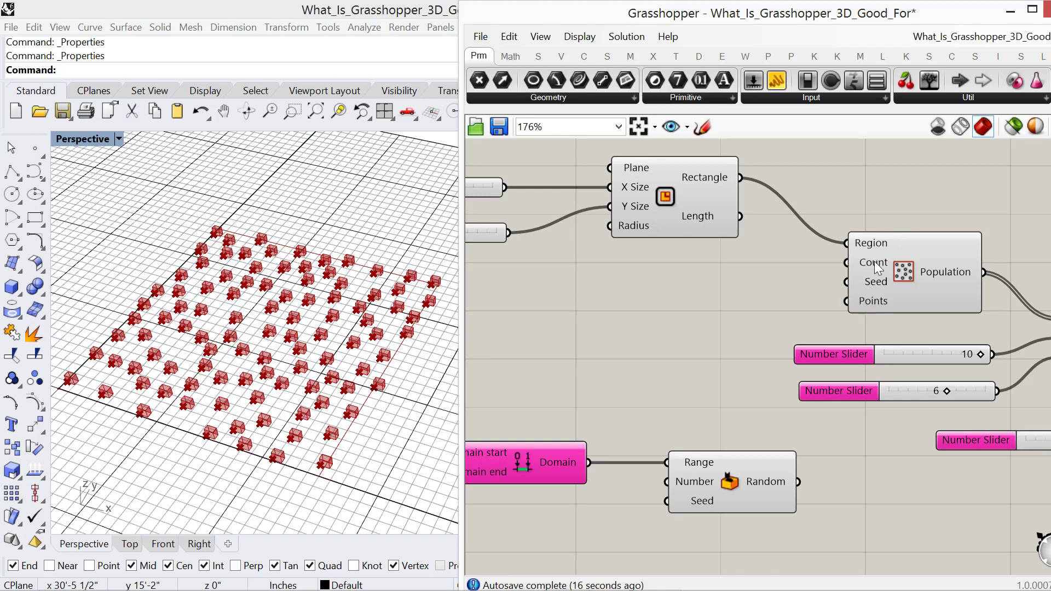
mouse_move(879, 266)
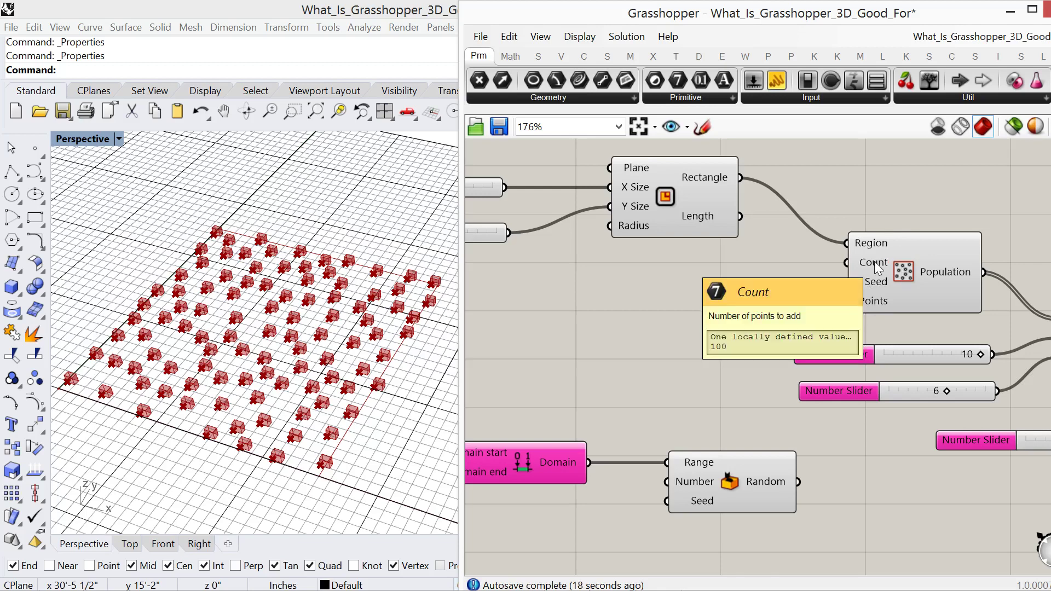
double_click(698, 283)
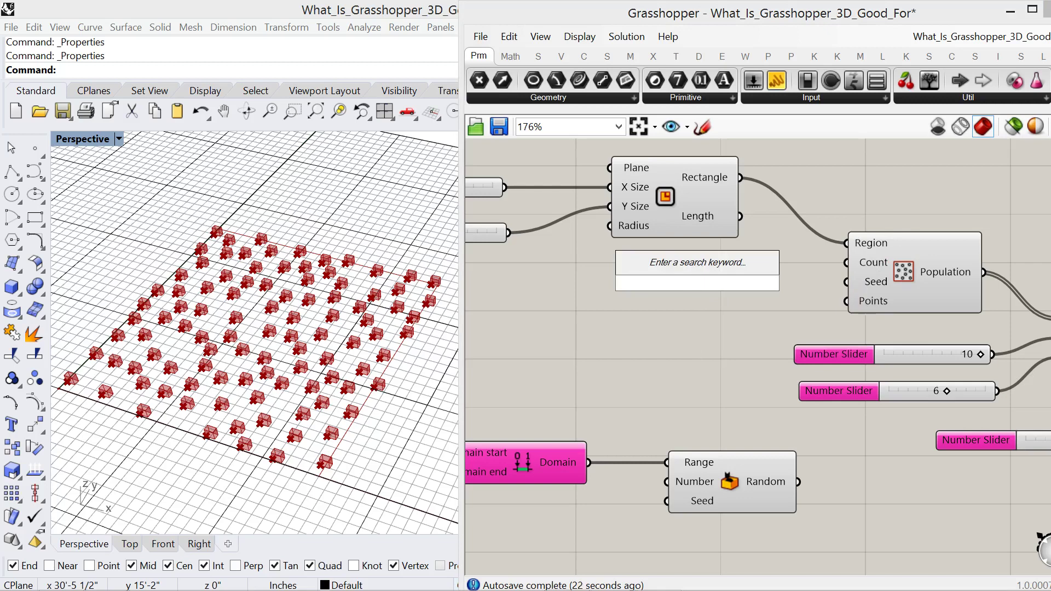
type("1")
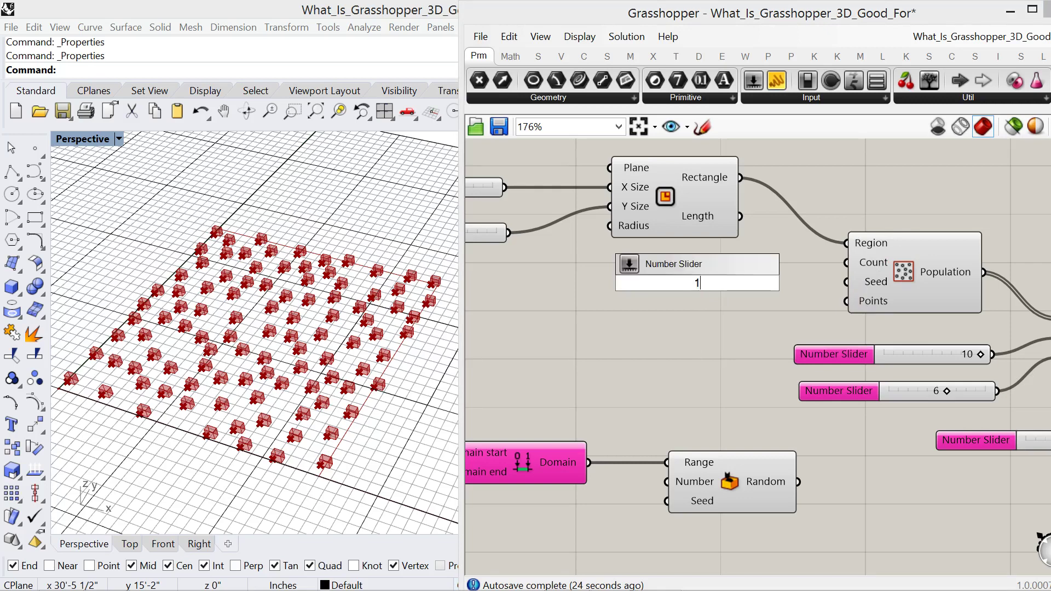
type("50")
key("Return")
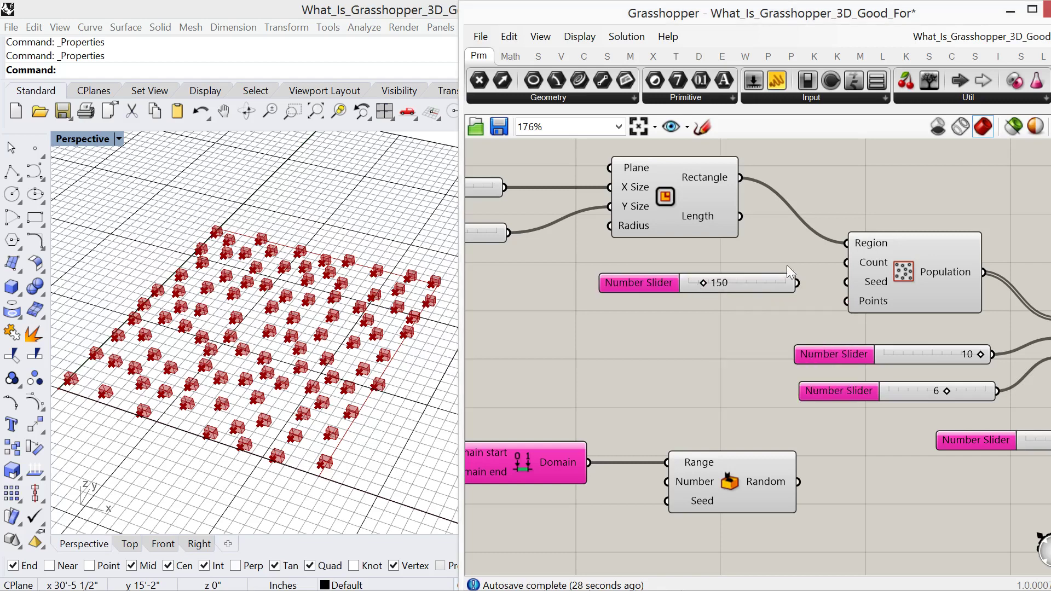
left_click_drag(798, 283, 846, 263)
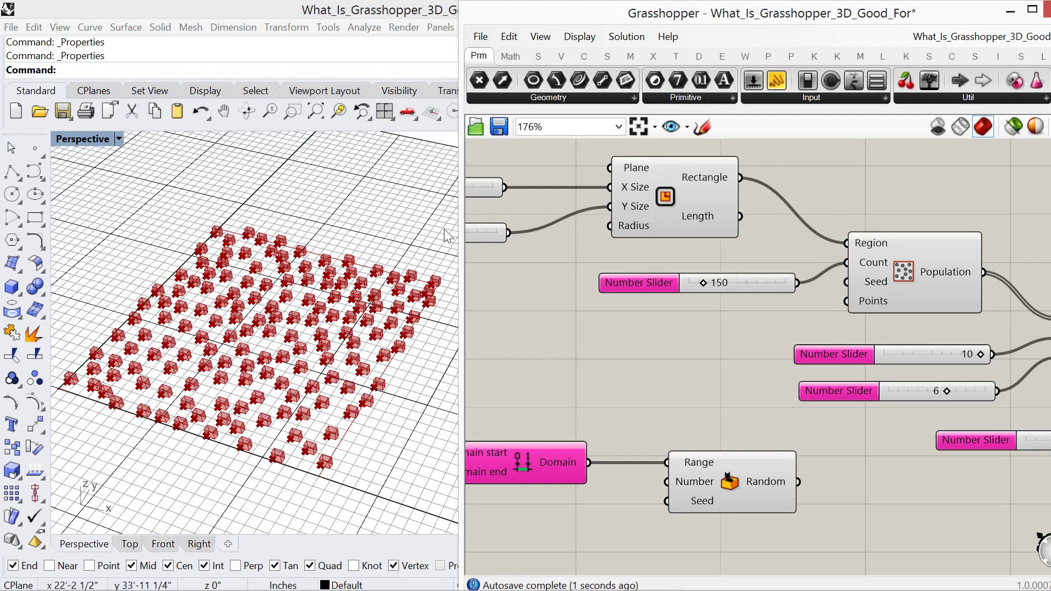
left_click_drag(742, 285, 737, 262)
Add a seed slider to Populate 2D and drag it from 50 to 43
double_click(662, 308)
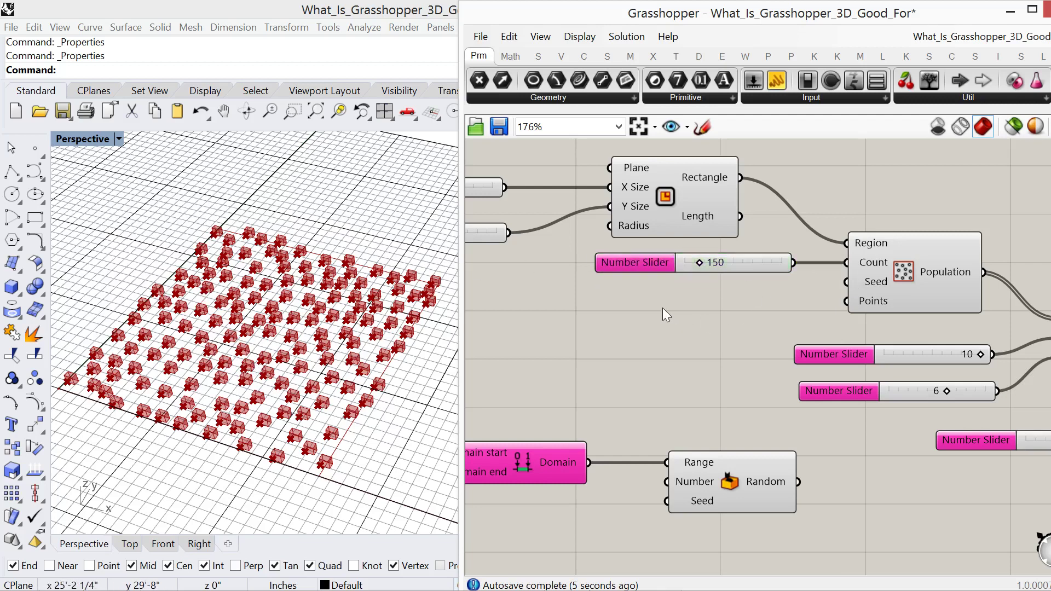
type("50")
key("Return")
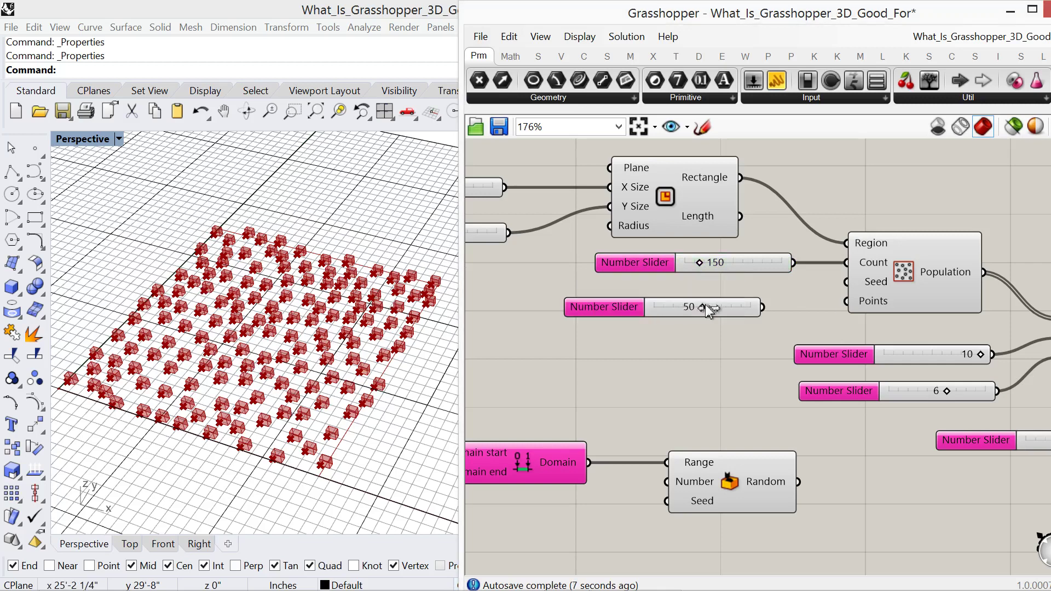
left_click_drag(765, 310, 847, 282)
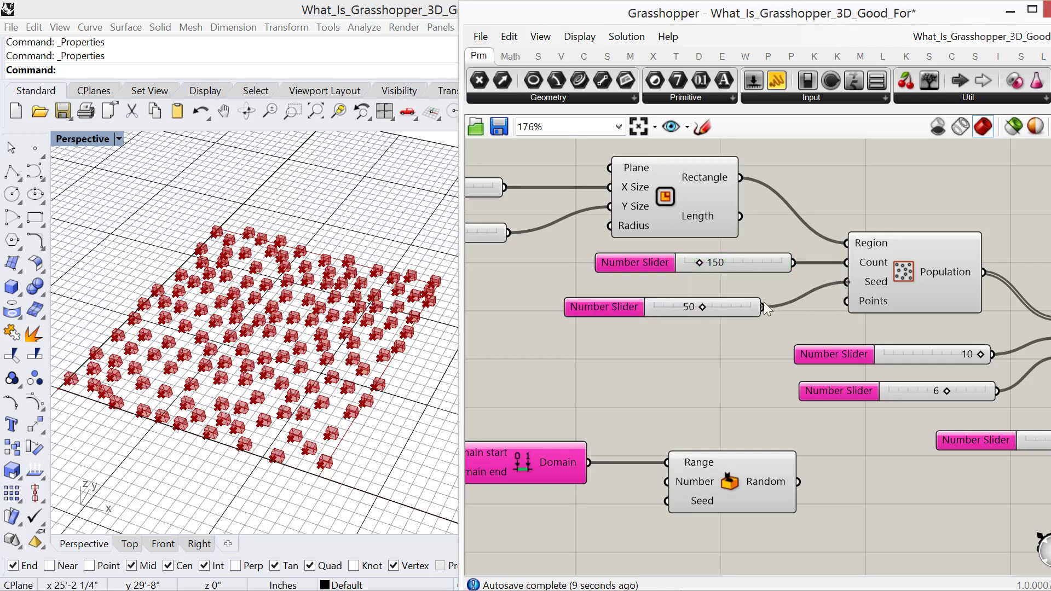
mouse_move(731, 313)
left_mouse_down()
mouse_move(761, 298)
mouse_move(694, 300)
mouse_move(749, 294)
mouse_move(724, 294)
left_mouse_up()
right_click_drag(705, 345, 782, 296)
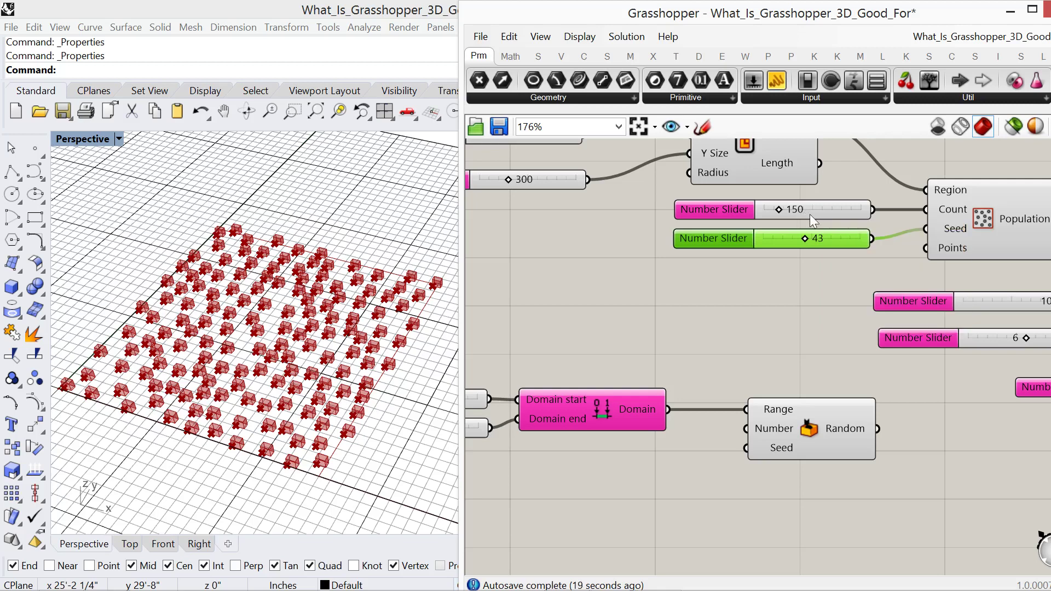
Feed the 150 count slider into Random's Number input
left_click_drag(873, 210, 746, 429)
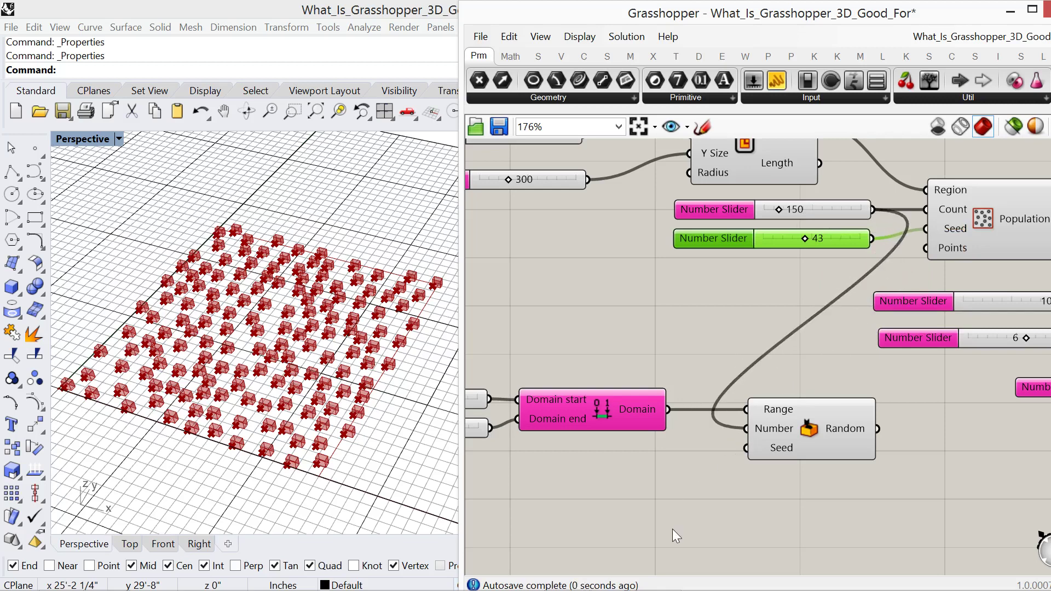
scroll(798, 495, "down", 2)
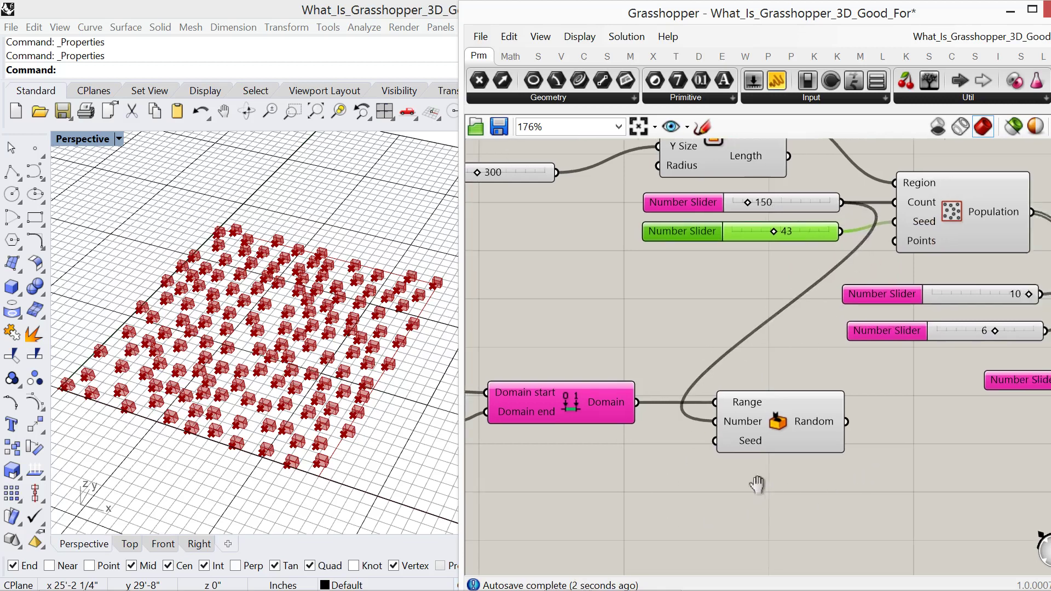
scroll(791, 458, "down", 2)
right_click_drag(790, 456, 712, 478)
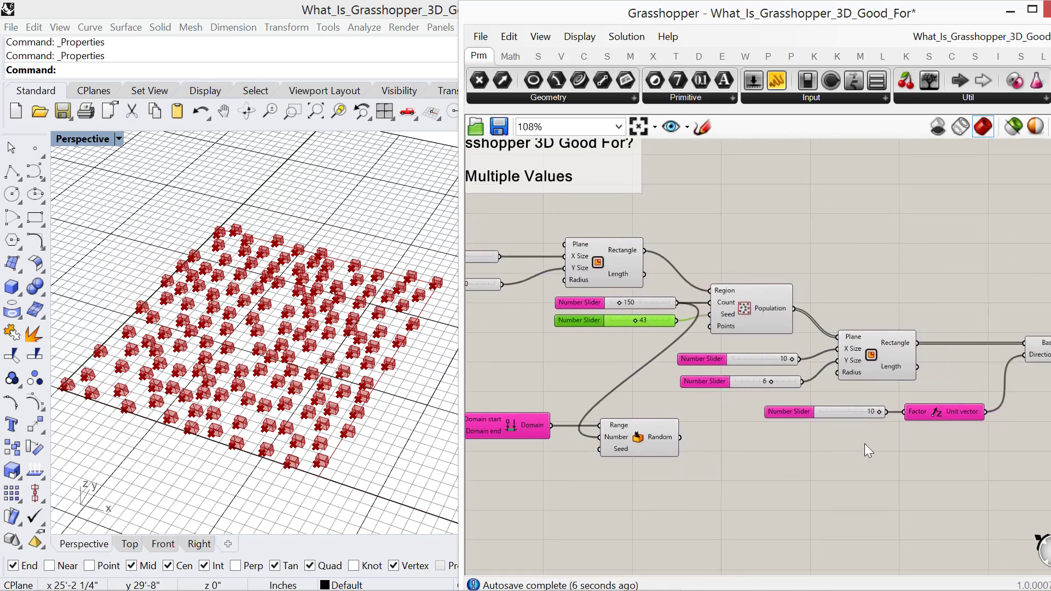
Replace the 10 Factor slider with Random's output so box heights vary
left_click_drag(855, 447, 823, 407)
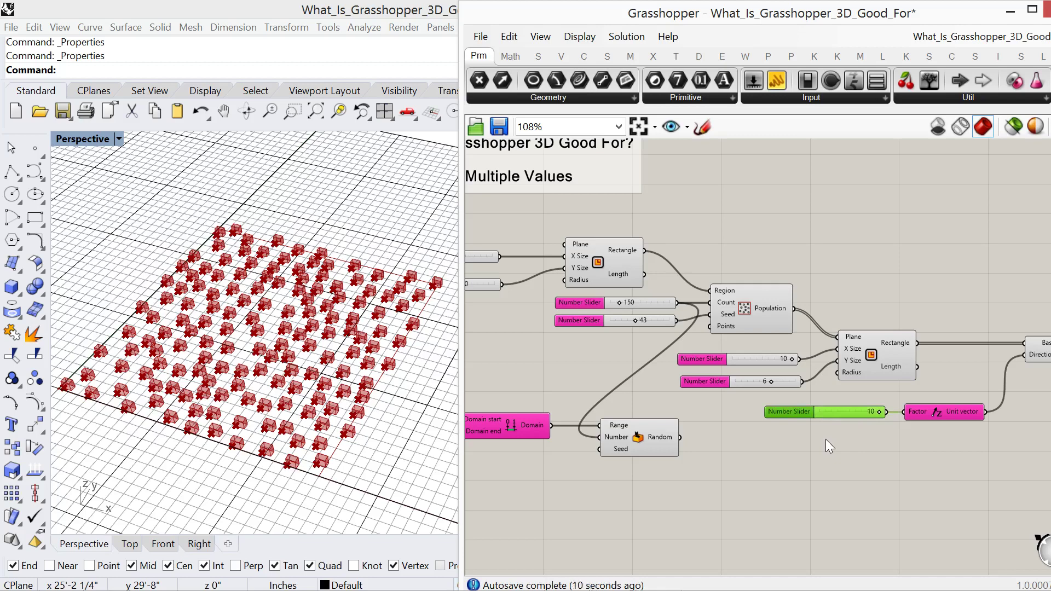
key("Delete")
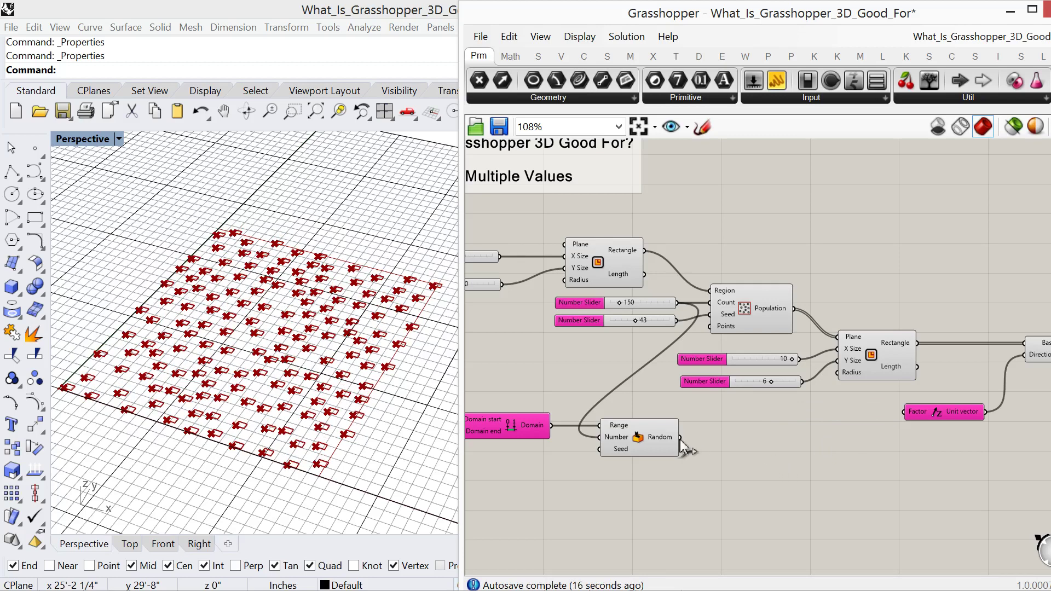
left_click_drag(680, 437, 903, 416)
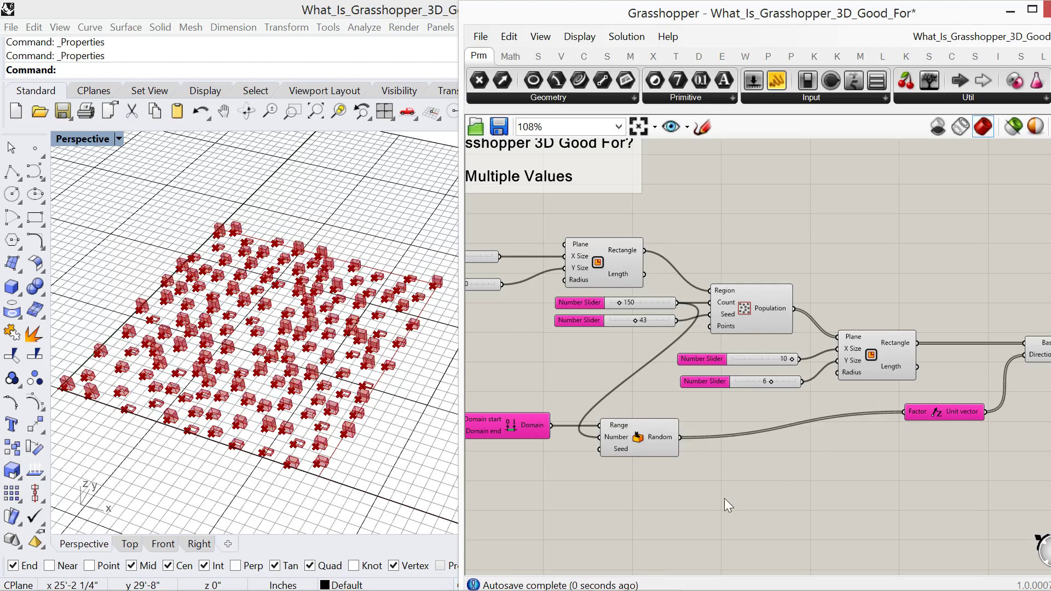
right_click_drag(317, 469, 301, 337)
right_click_drag(515, 372, 767, 333)
Drag the domain sliders to an 8 to 43 height range
scroll(619, 402, "up", 4)
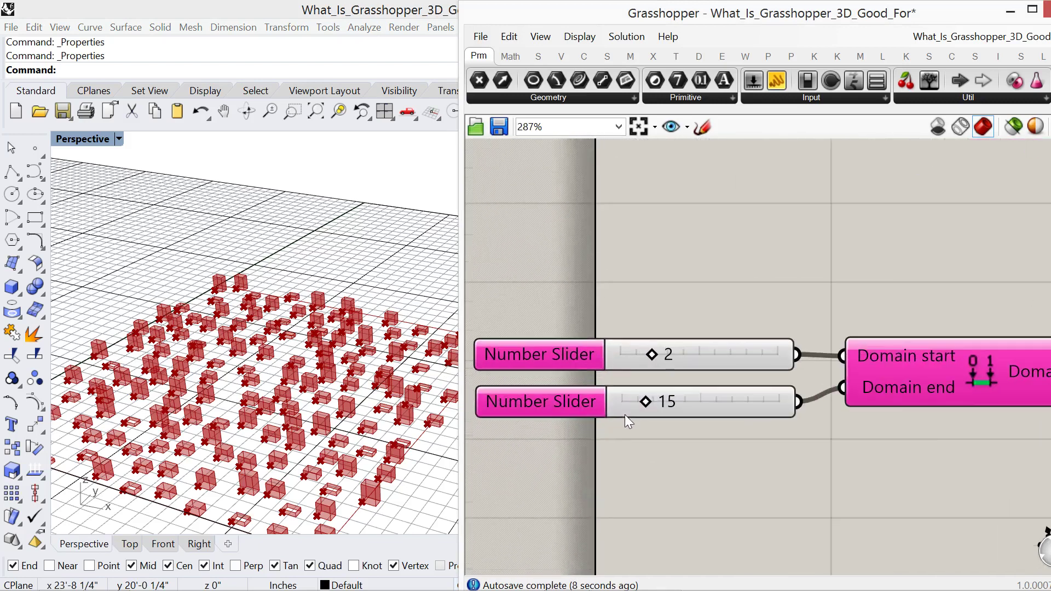
left_click_drag(647, 402, 687, 405)
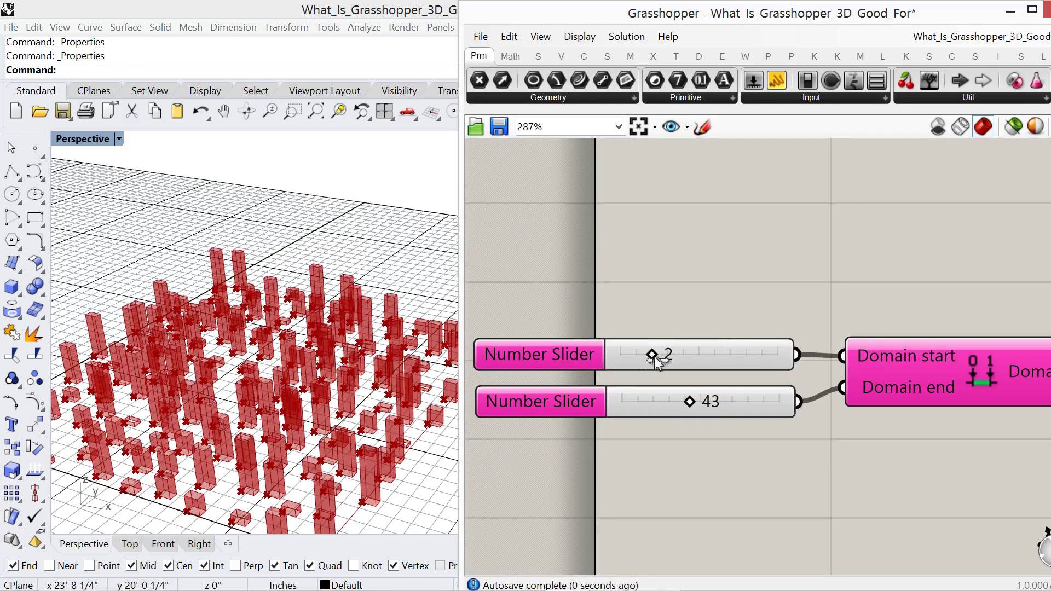
left_click_drag(652, 354, 744, 359)
right_click_drag(307, 350, 299, 379)
scroll(676, 256, "down", 3)
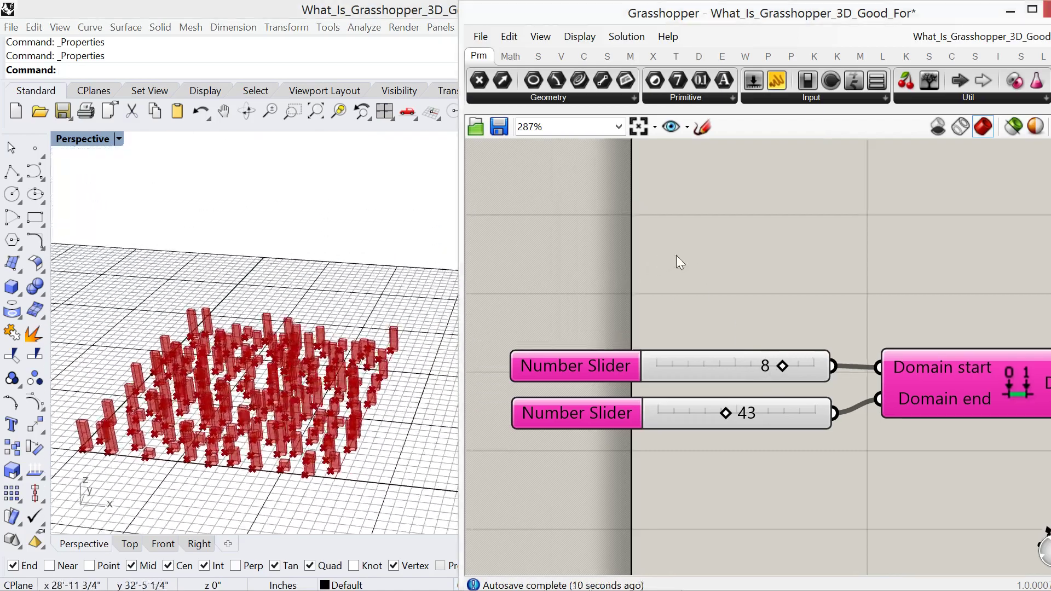
right_click_drag(783, 363, 691, 399)
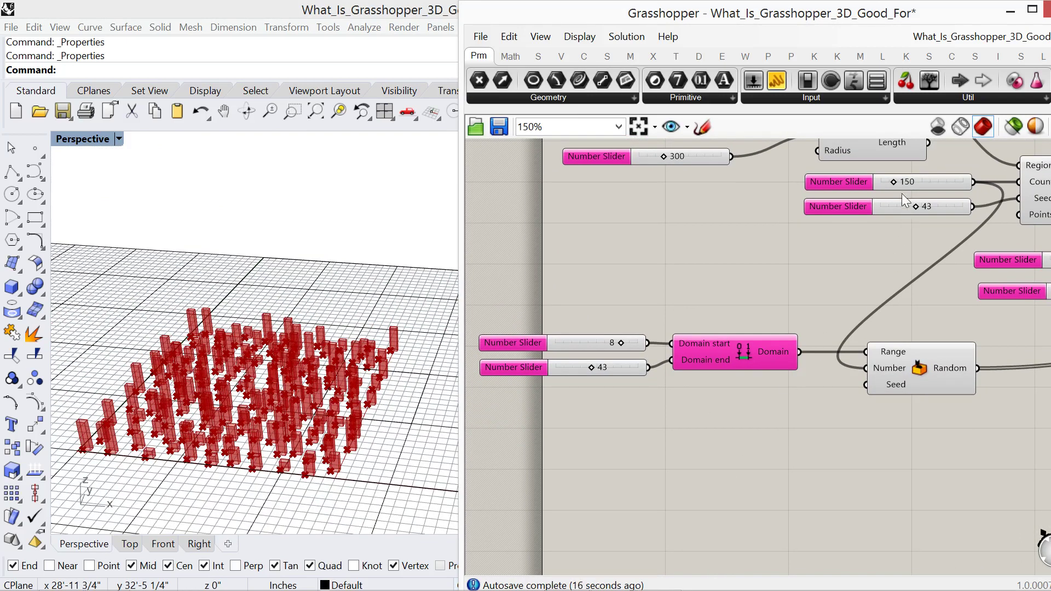
Copy the 43 slider into Random's Seed and set it to 36
left_click(889, 209)
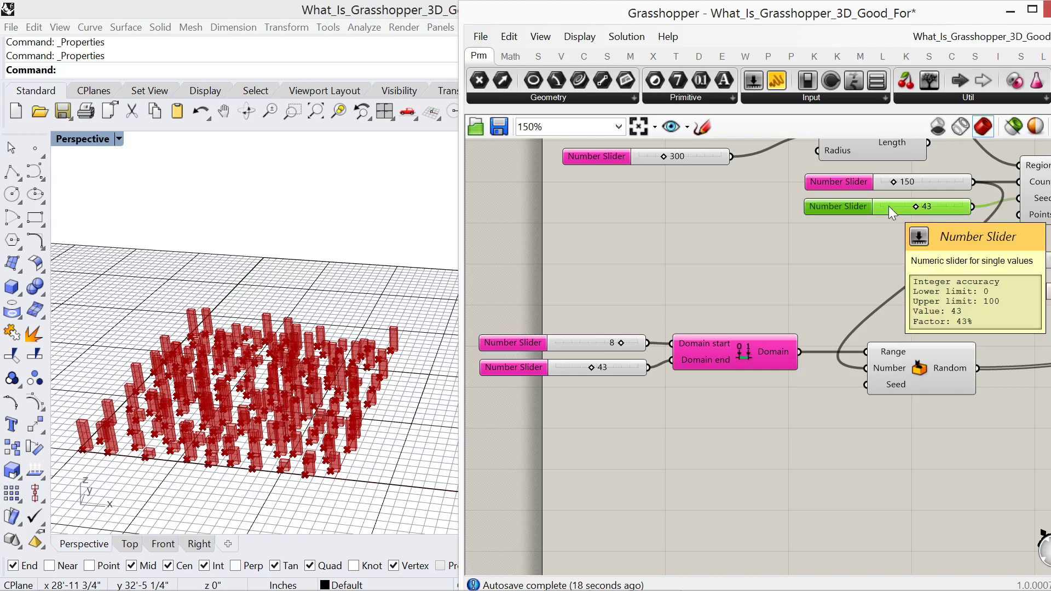
left_click_drag(889, 206, 725, 393, "alt")
left_click_drag(812, 397, 856, 389)
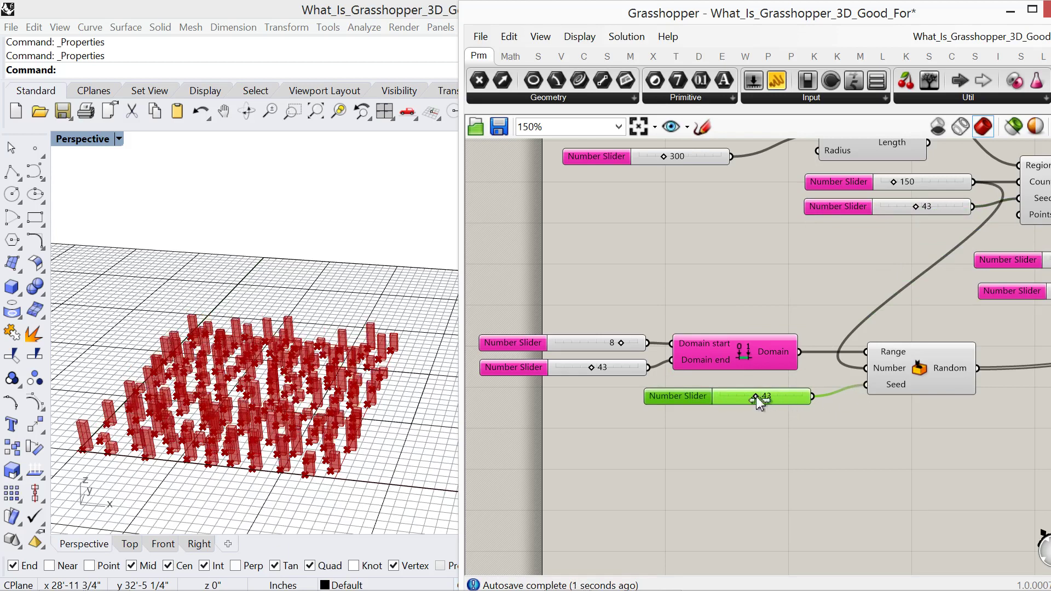
mouse_move(767, 399)
left_mouse_down()
mouse_move(830, 402)
mouse_move(745, 407)
mouse_move(755, 408)
left_mouse_up()
right_click_drag(257, 328, 285, 323)
right_click_drag(720, 263, 714, 265)
scroll(681, 291, "down", 4)
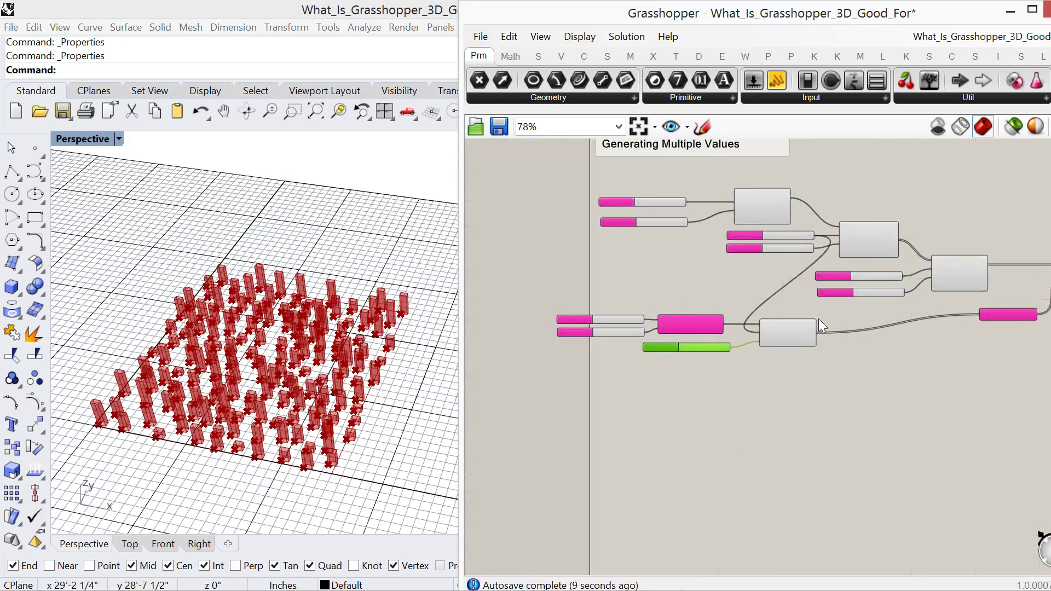
scroll(770, 337, "up", 3)
scroll(770, 337, "up", 1)
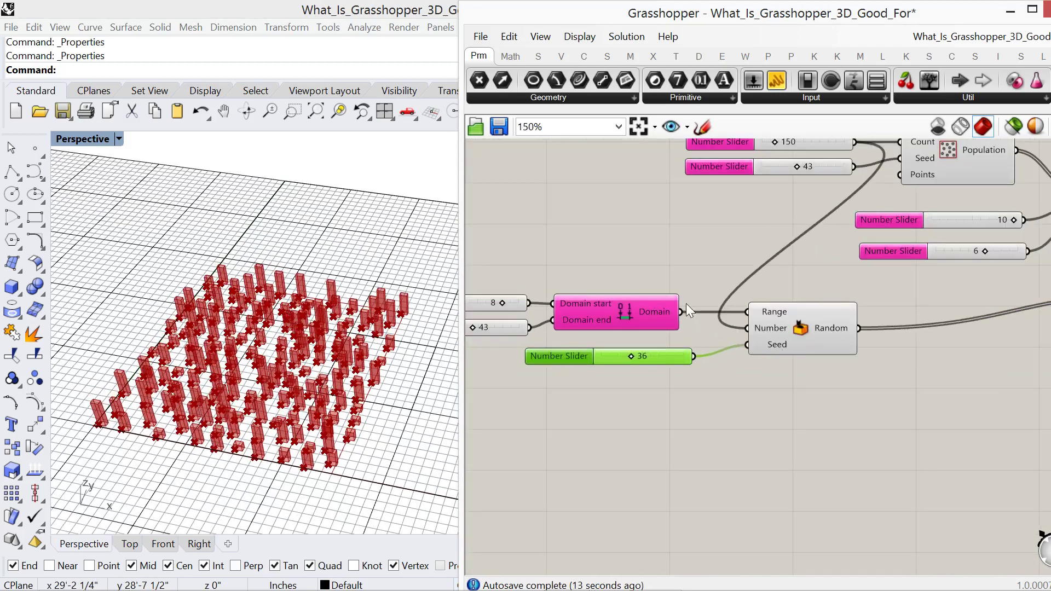
Drag Grasshopper's left edge leftwards twice to widen it, and centre the definition's title header on the canvas
scroll(686, 304, "down", 4)
right_click_drag(681, 261, 628, 301)
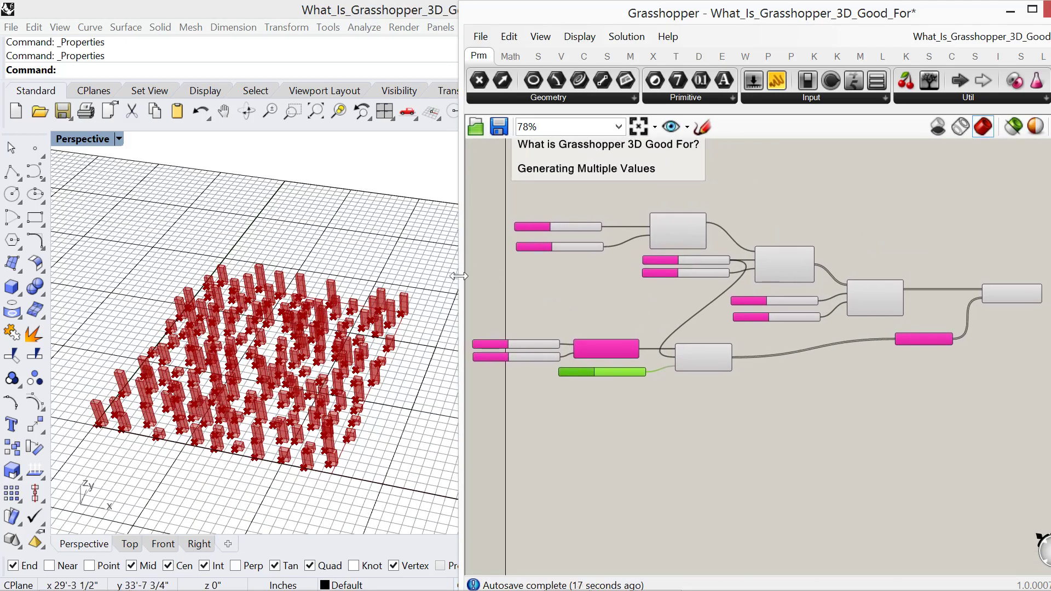
left_click_drag(458, 277, 393, 303)
right_click_drag(517, 288, 550, 386)
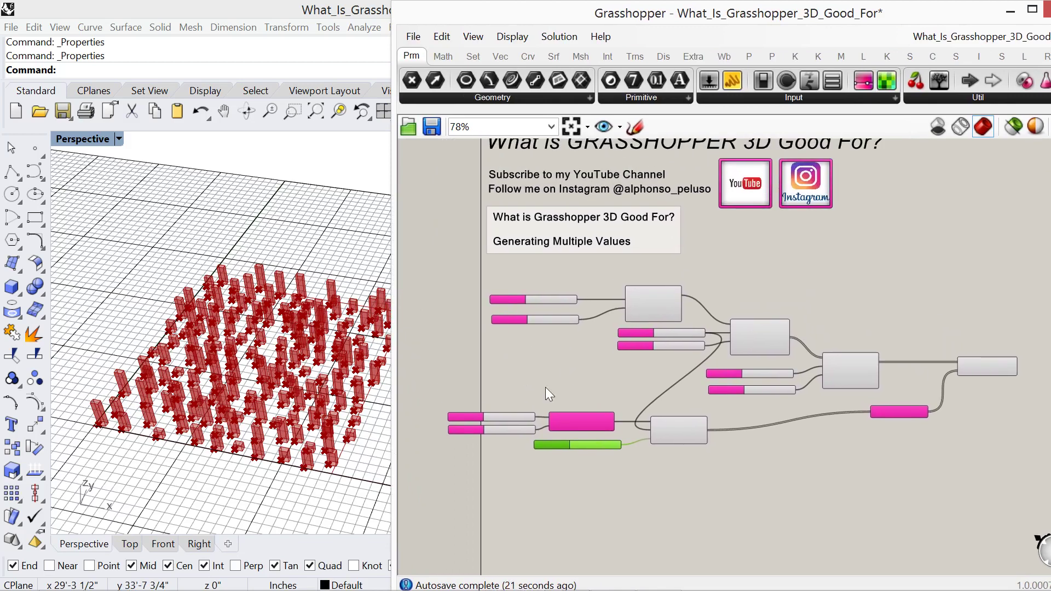
scroll(592, 245, "up", 3)
right_click_drag(547, 189, 586, 348)
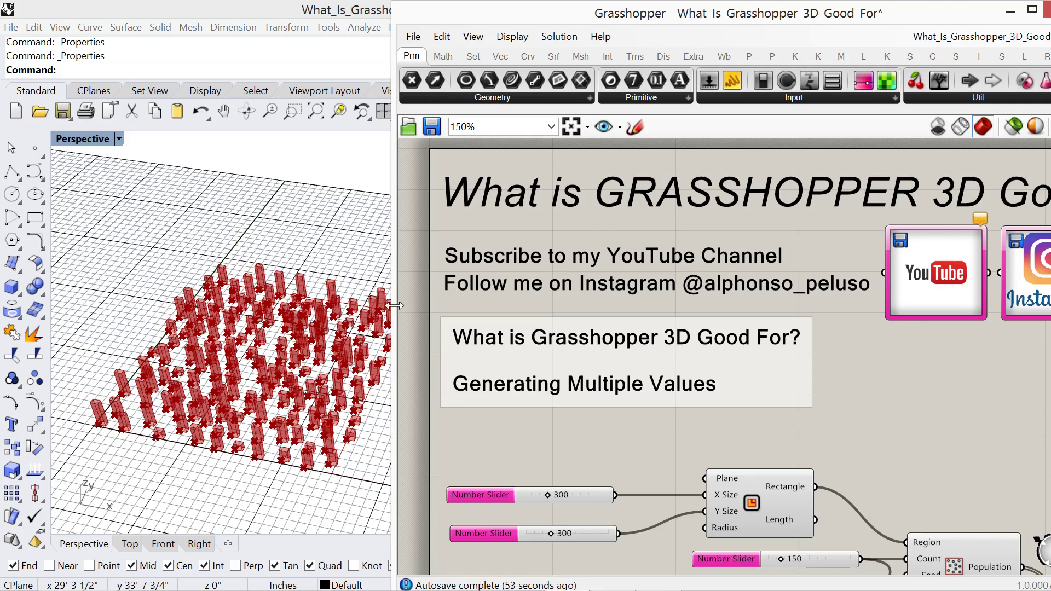
left_click_drag(393, 305, 334, 305)
scroll(675, 368, "down", 1)
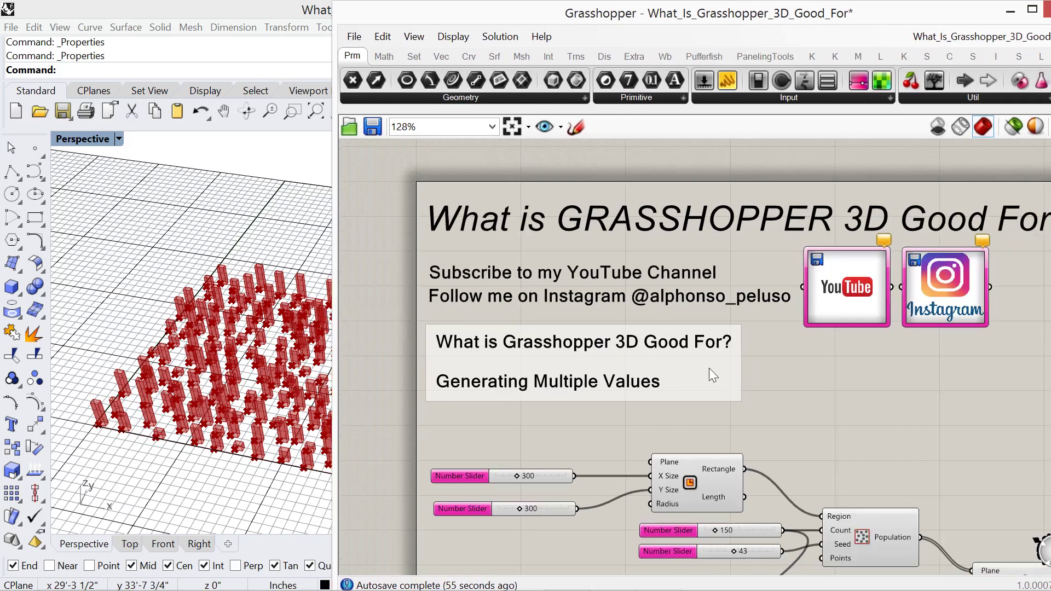
right_click_drag(793, 359, 760, 343)
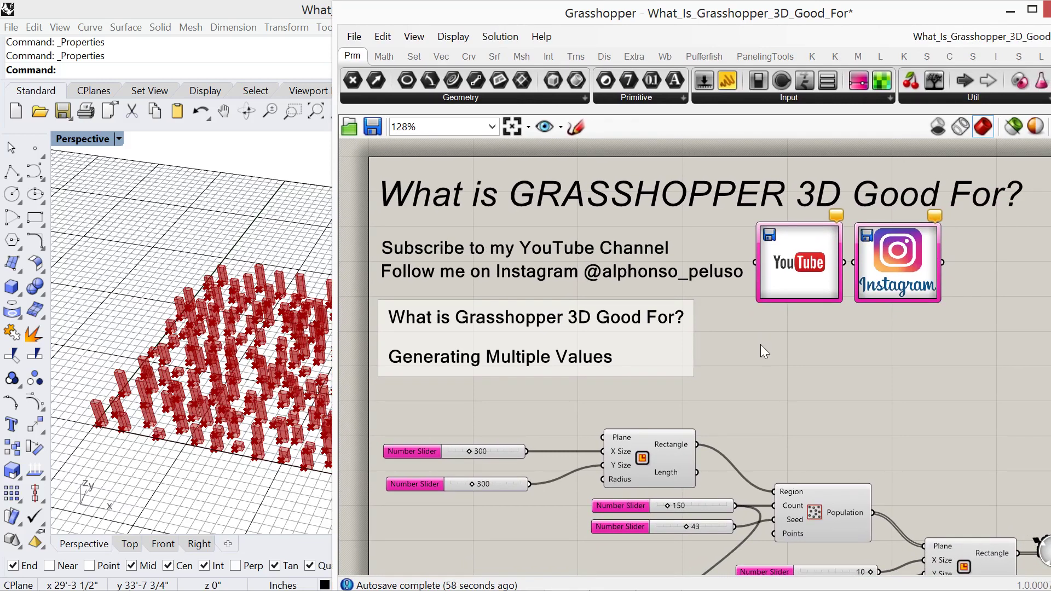